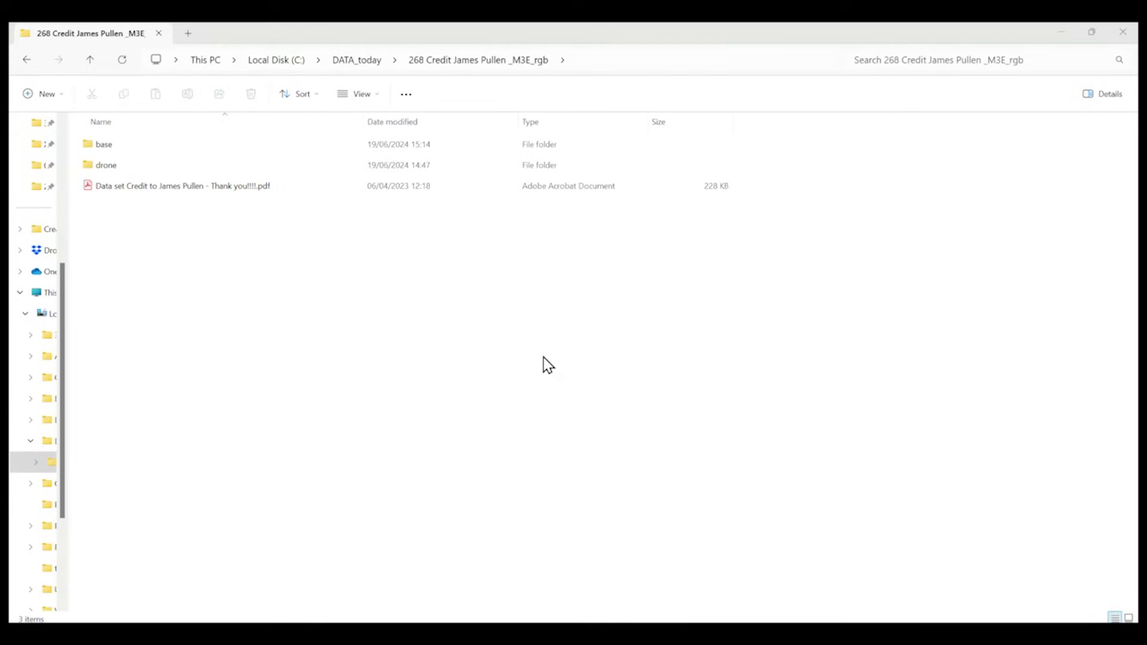
- Review the drone folder's photos and PPK files, then return to the project folder
click(125, 167)
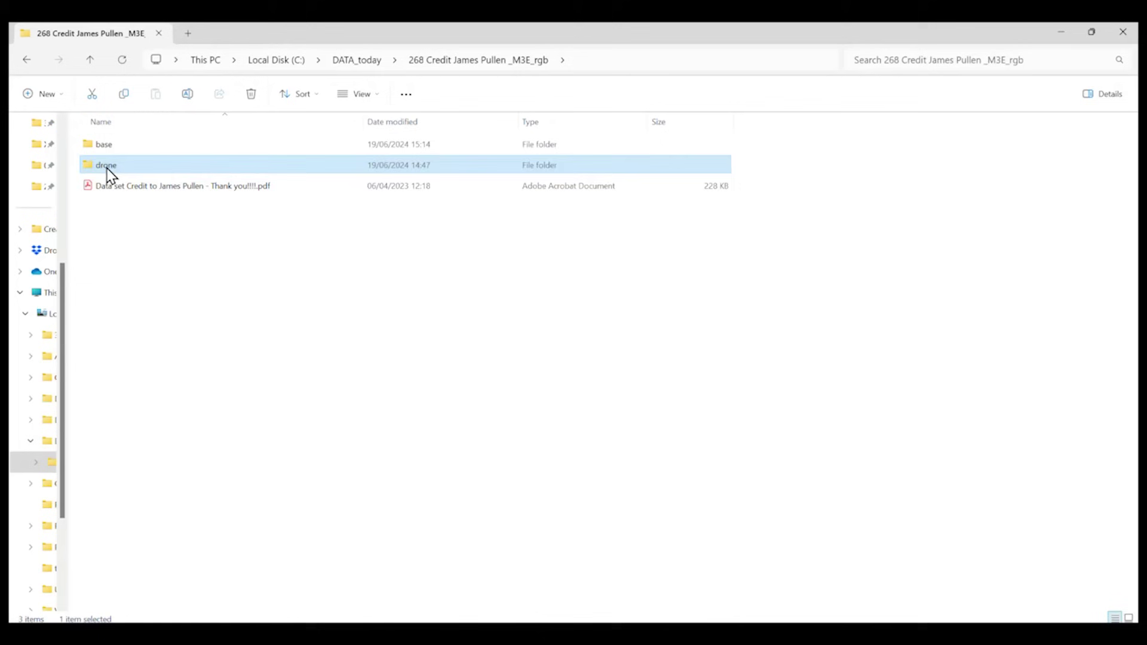
double_click(107, 167)
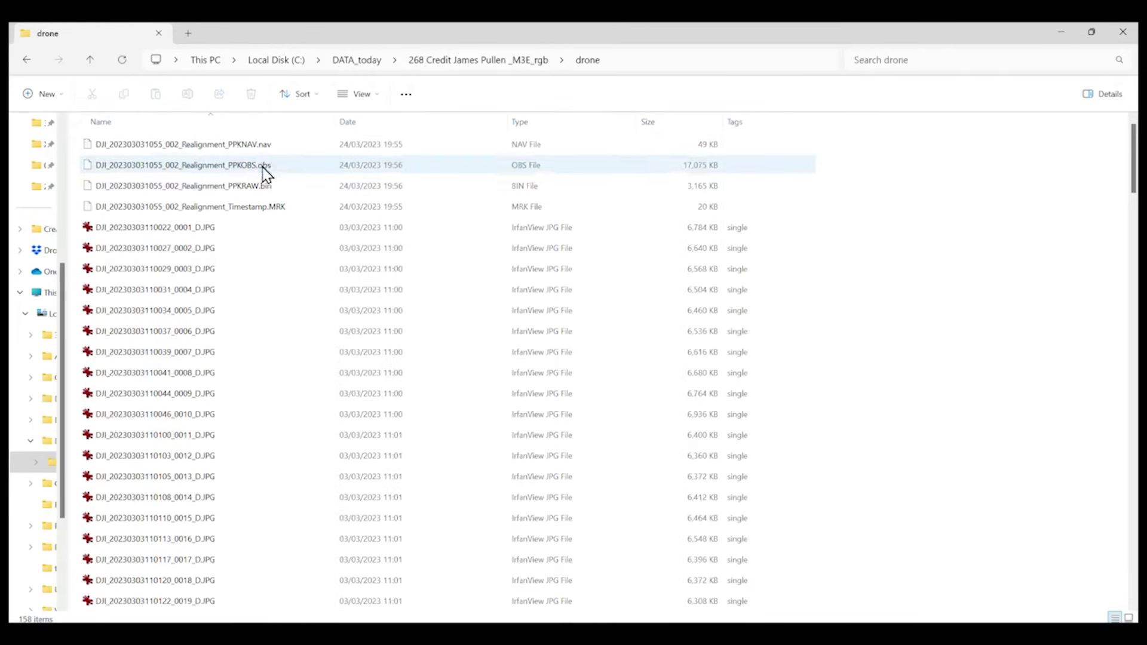
scroll(395, 335, down, 7)
scroll(395, 337, down, 10)
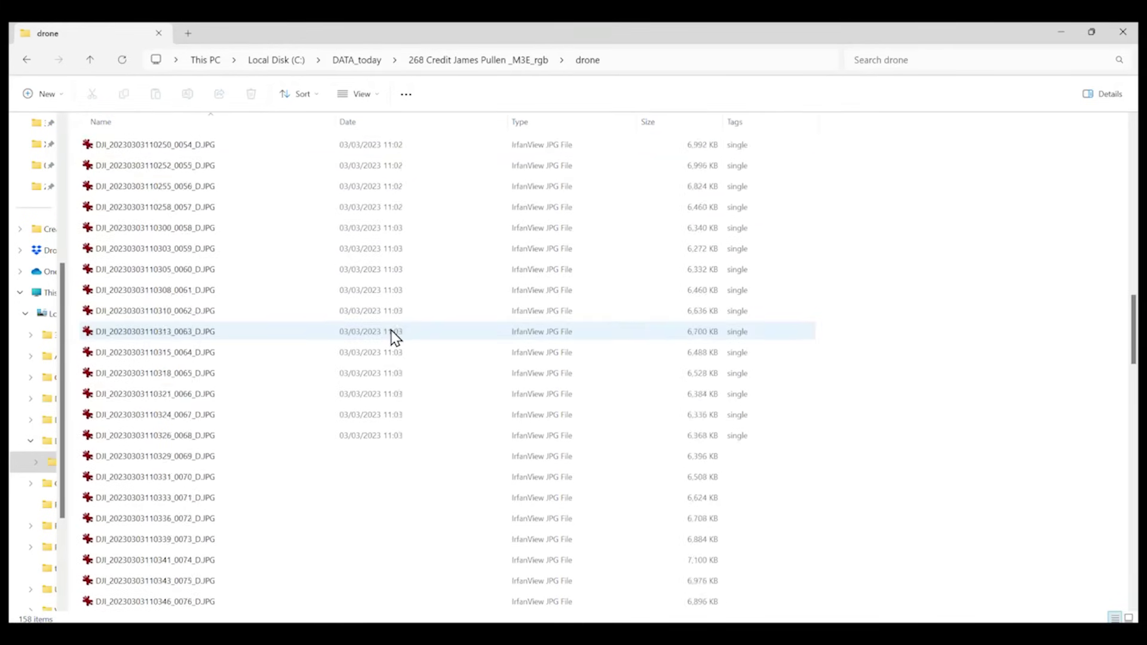
scroll(392, 332, down, 5)
scroll(395, 333, up, 15)
scroll(402, 290, up, 5)
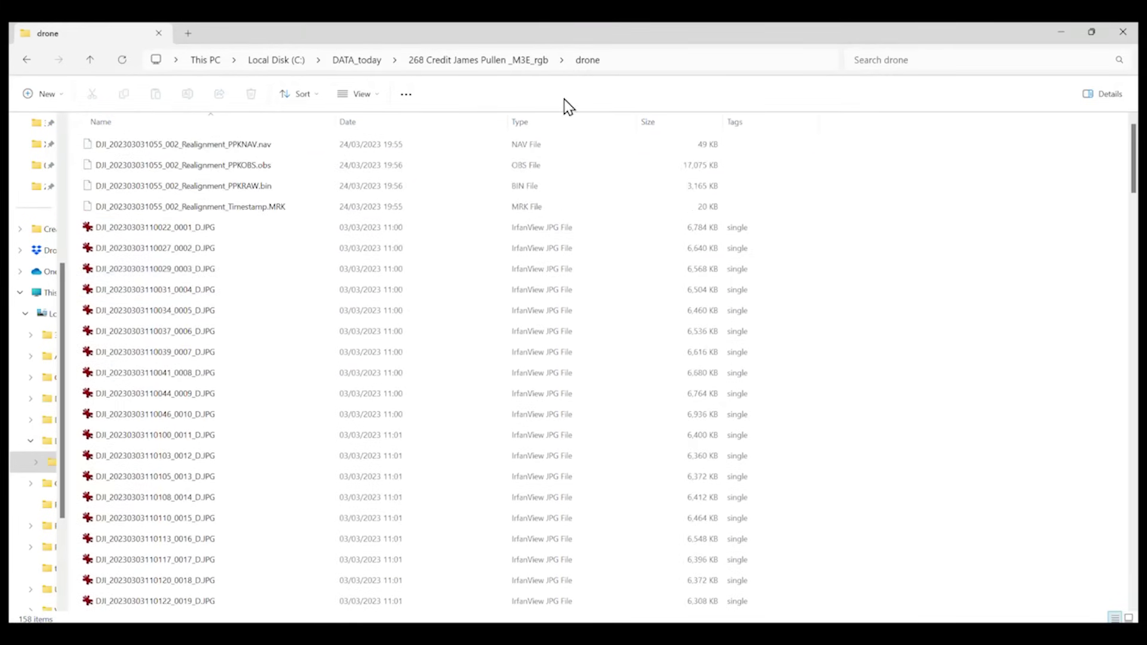
click(493, 61)
- In the base folder, inspect the ardl062k.23o and ardl062l.23o observation files
double_click(121, 148)
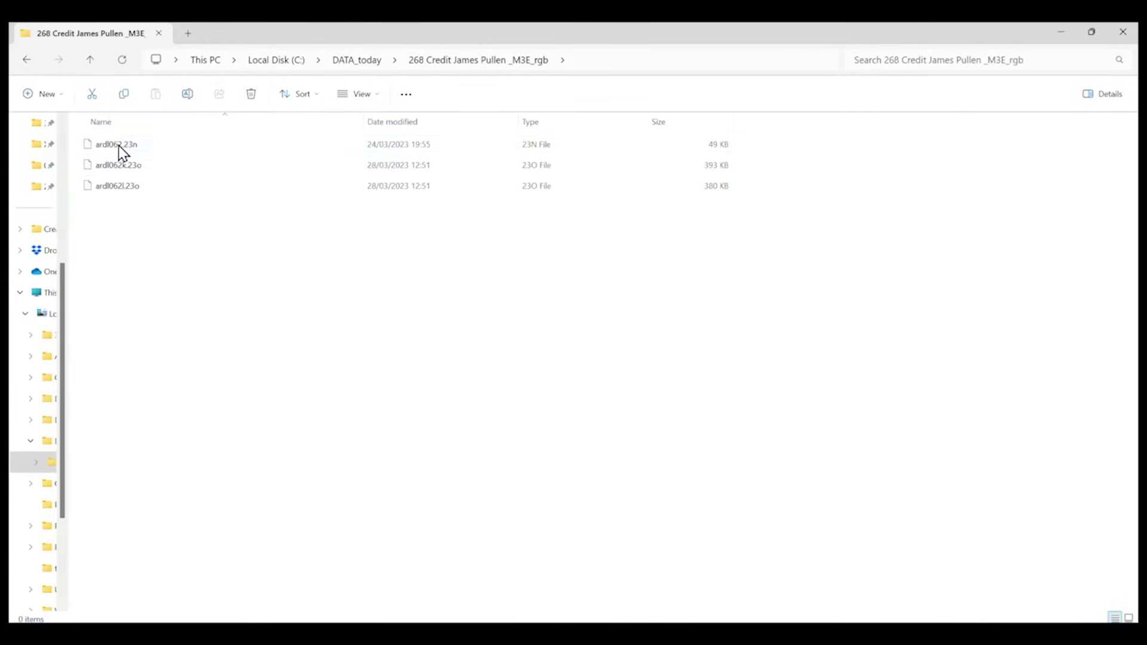
click(148, 189)
ctrl+click(146, 166)
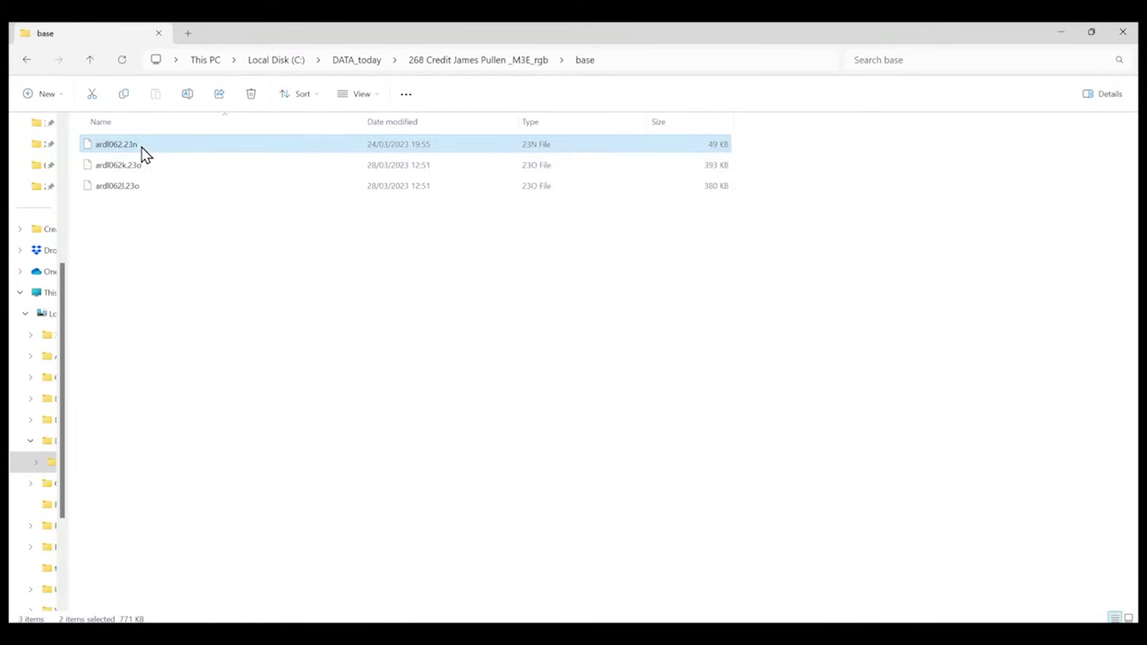
click(205, 283)
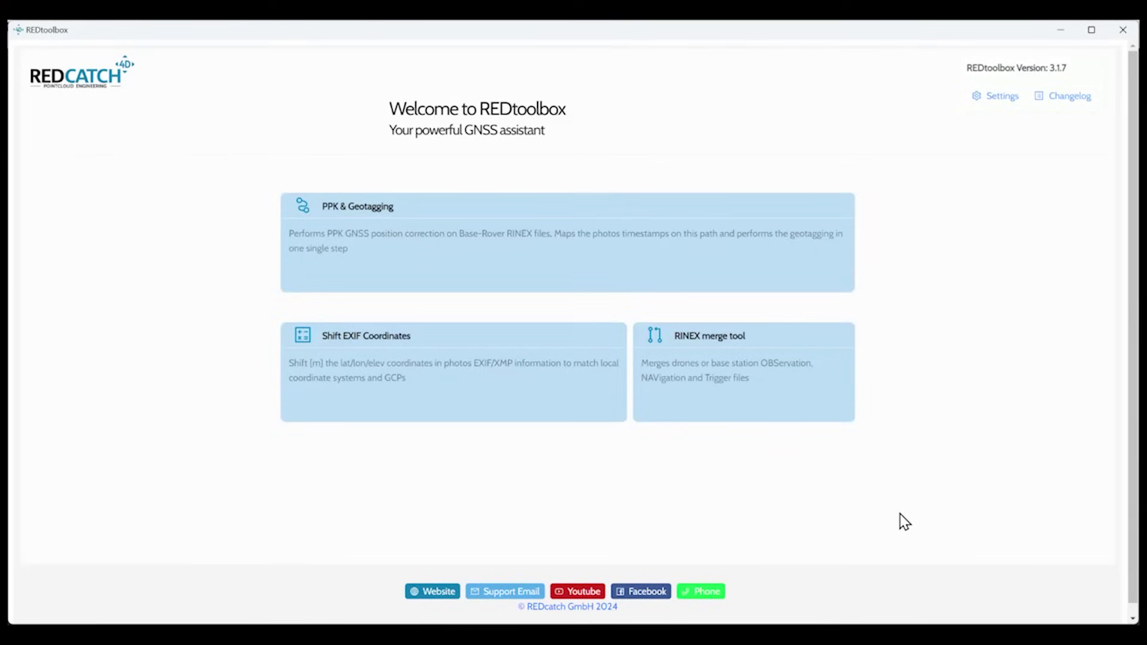
- Create a PPK & Geotagging project that auto-searches the M3E rgb project folder for files
click(383, 221)
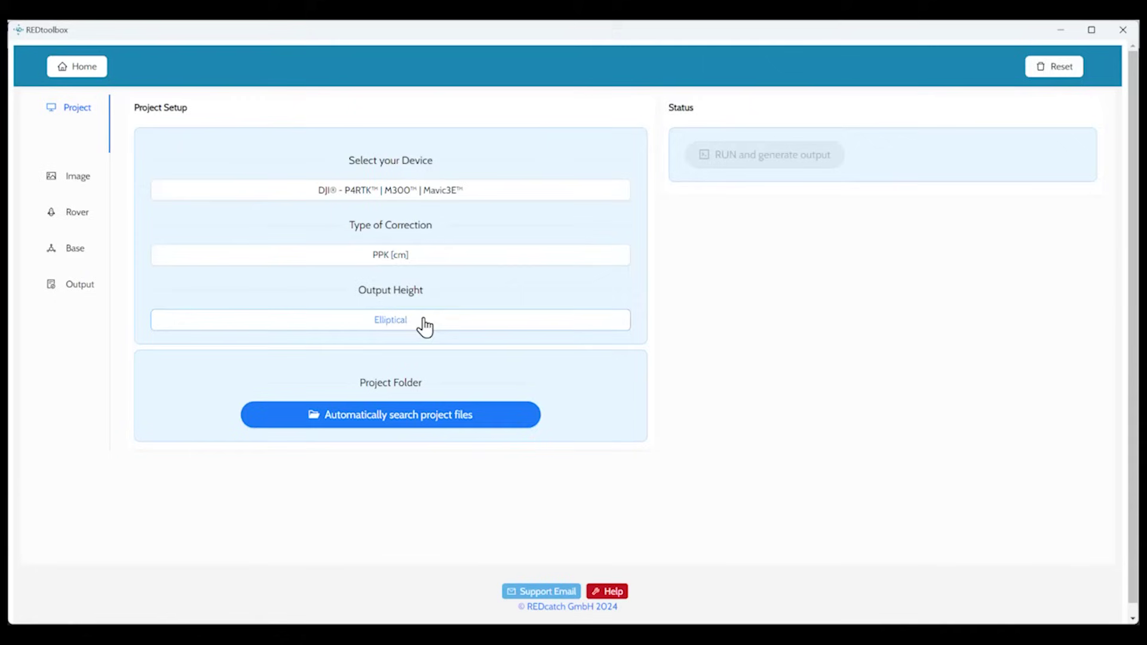
click(422, 415)
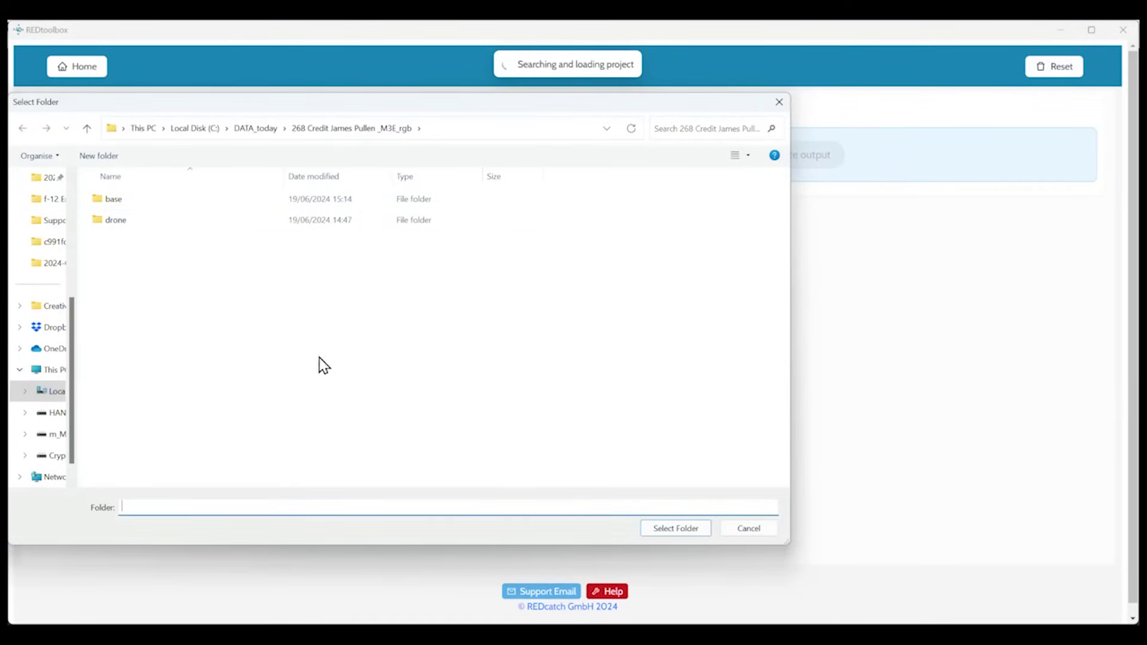
click(678, 530)
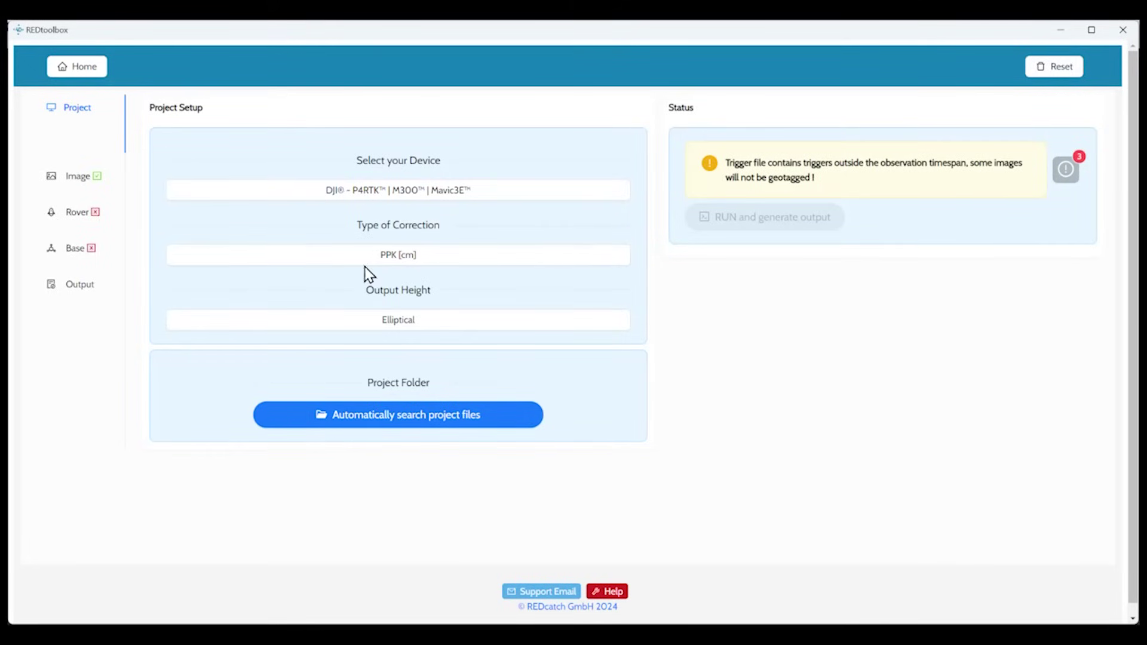
- Load PPKRAW.bin as the rover file
click(79, 220)
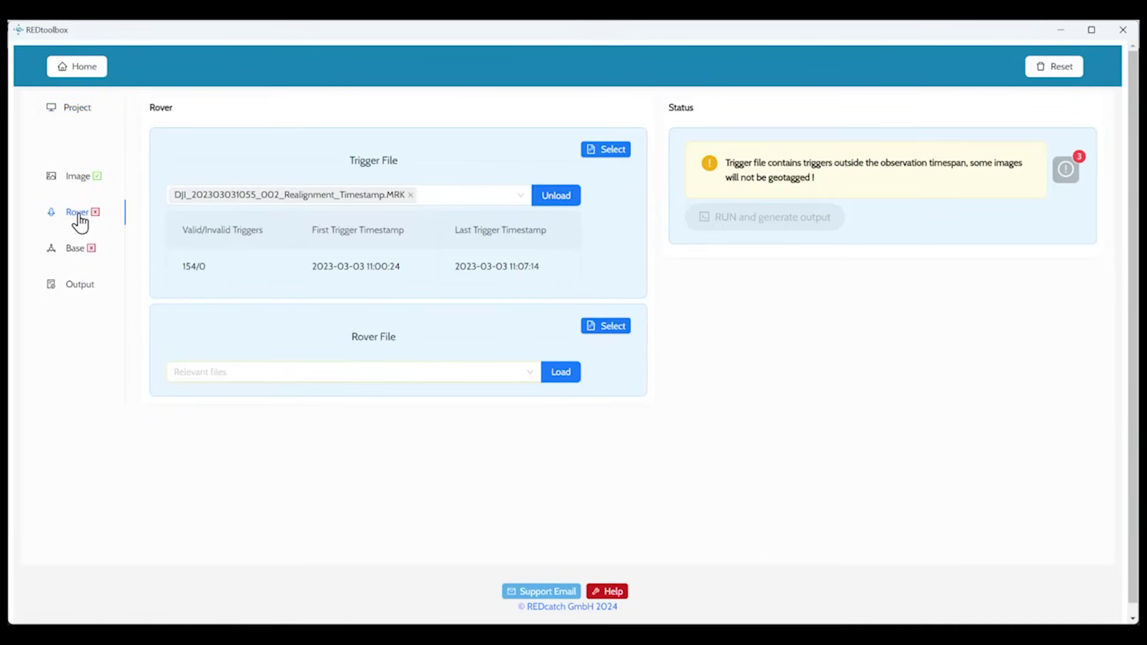
click(527, 376)
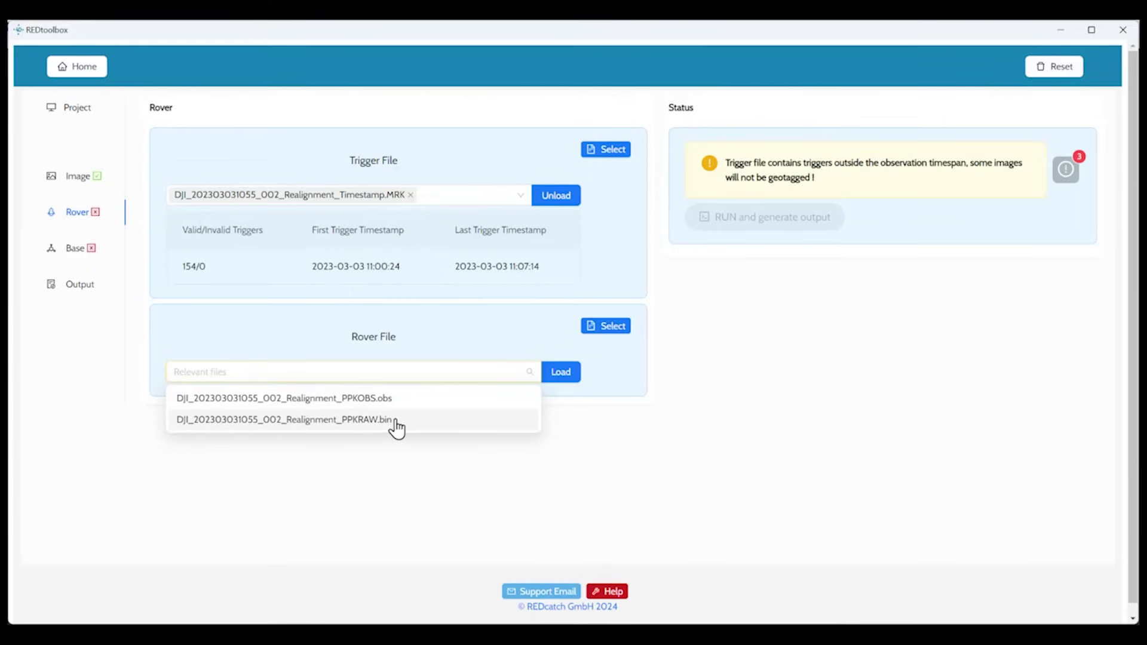
click(399, 421)
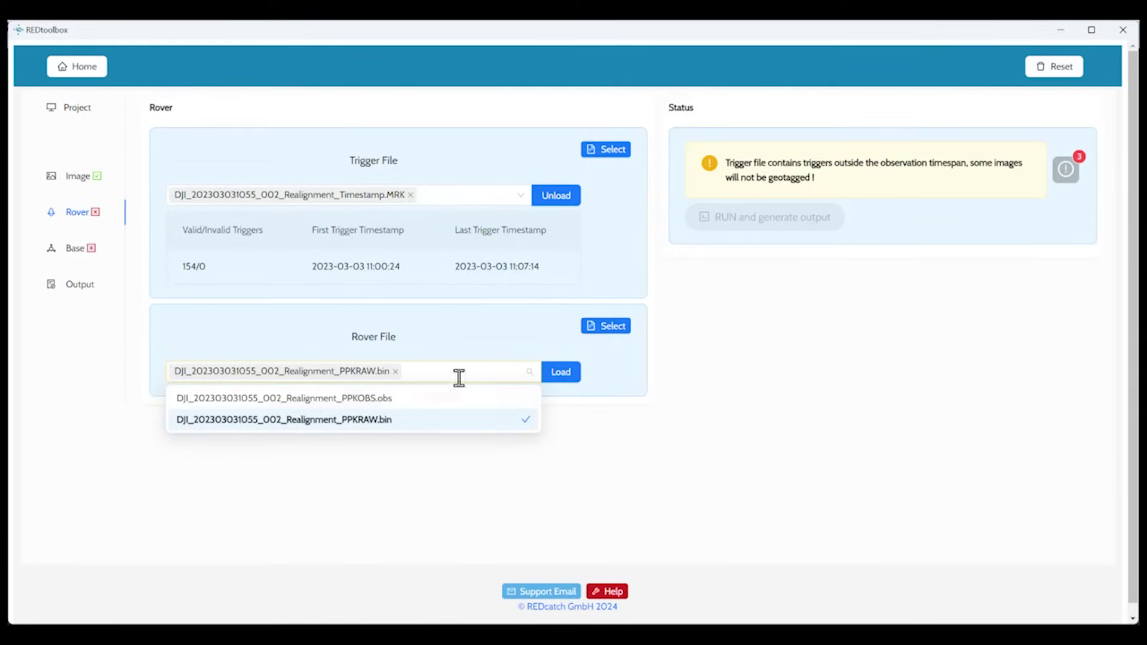
click(560, 371)
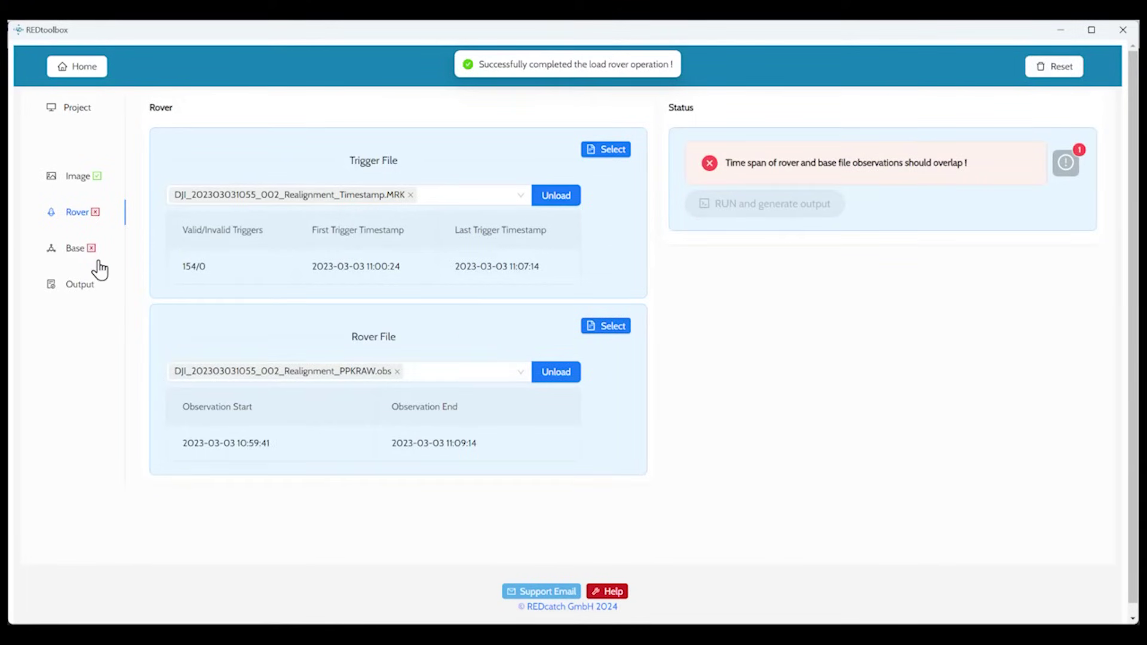
- Replace the base data with ardl062k.23o and ardl062l.23o, loaded together
click(78, 258)
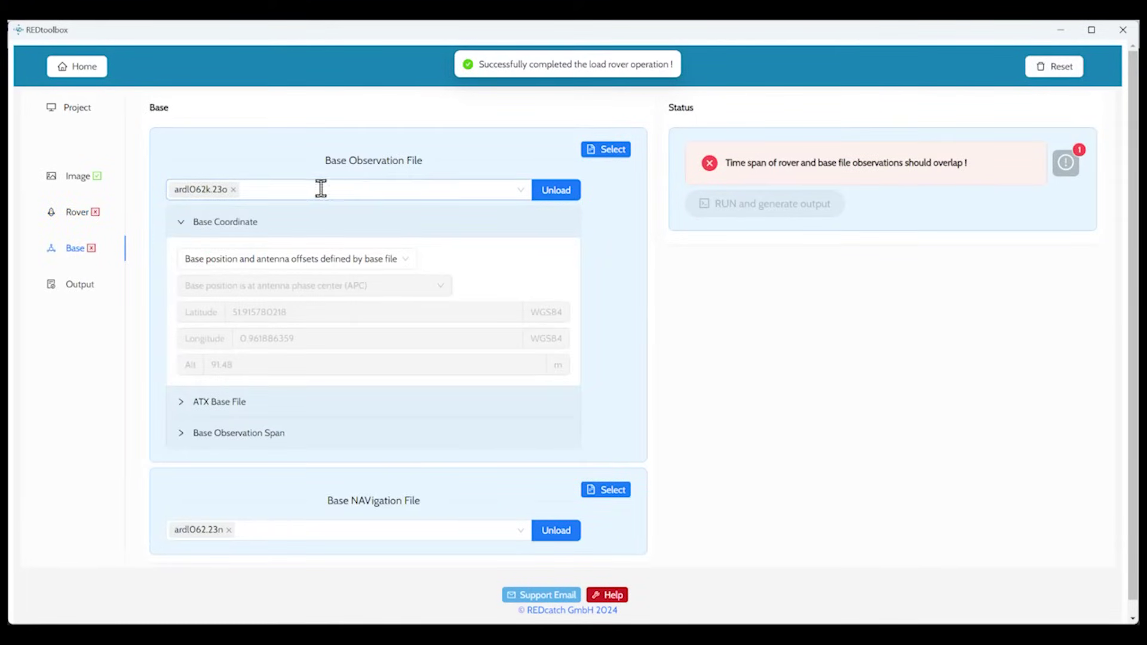
click(545, 194)
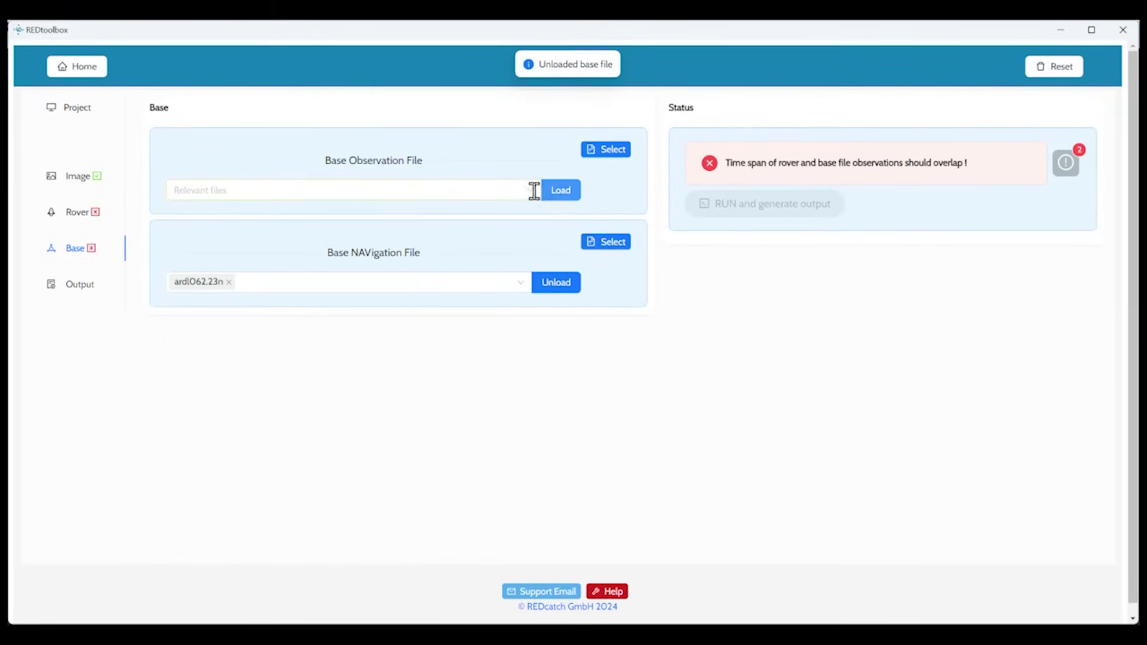
click(513, 190)
click(246, 219)
click(231, 238)
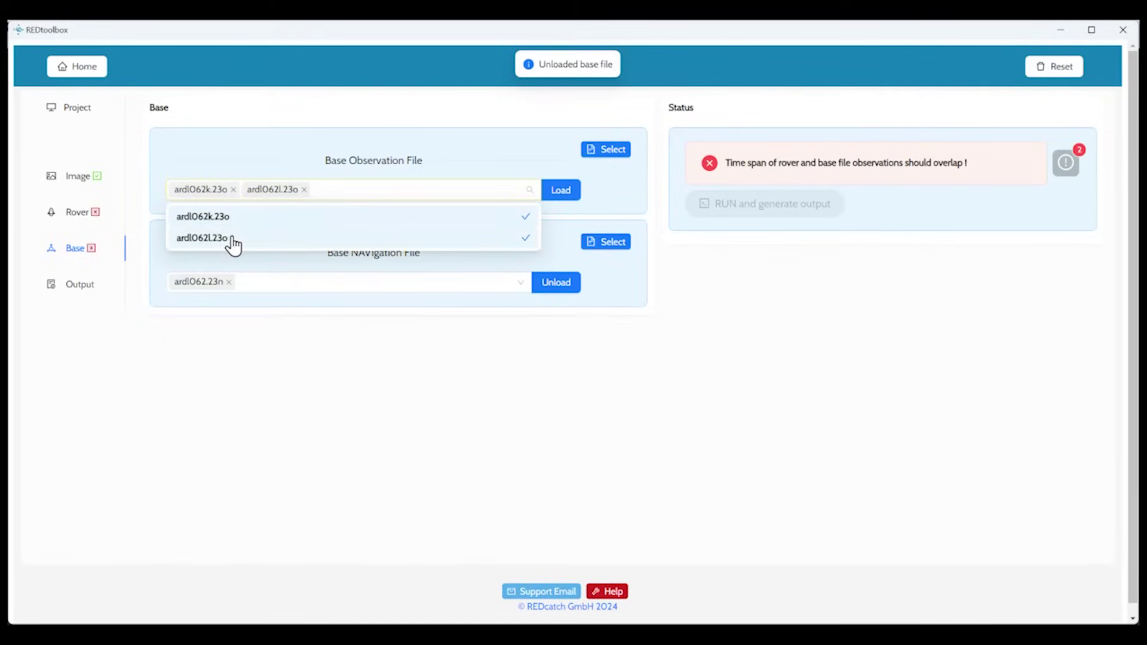
click(562, 192)
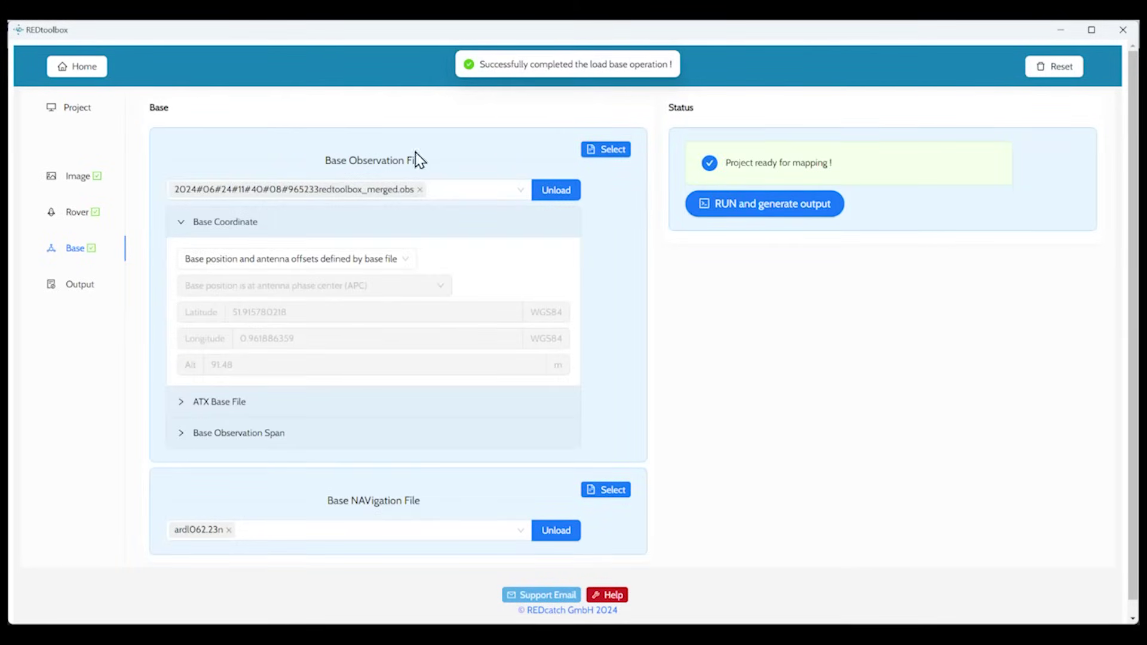
- Turn off Textfile output and run mapping with PDF and DJI Terra outputs
click(79, 285)
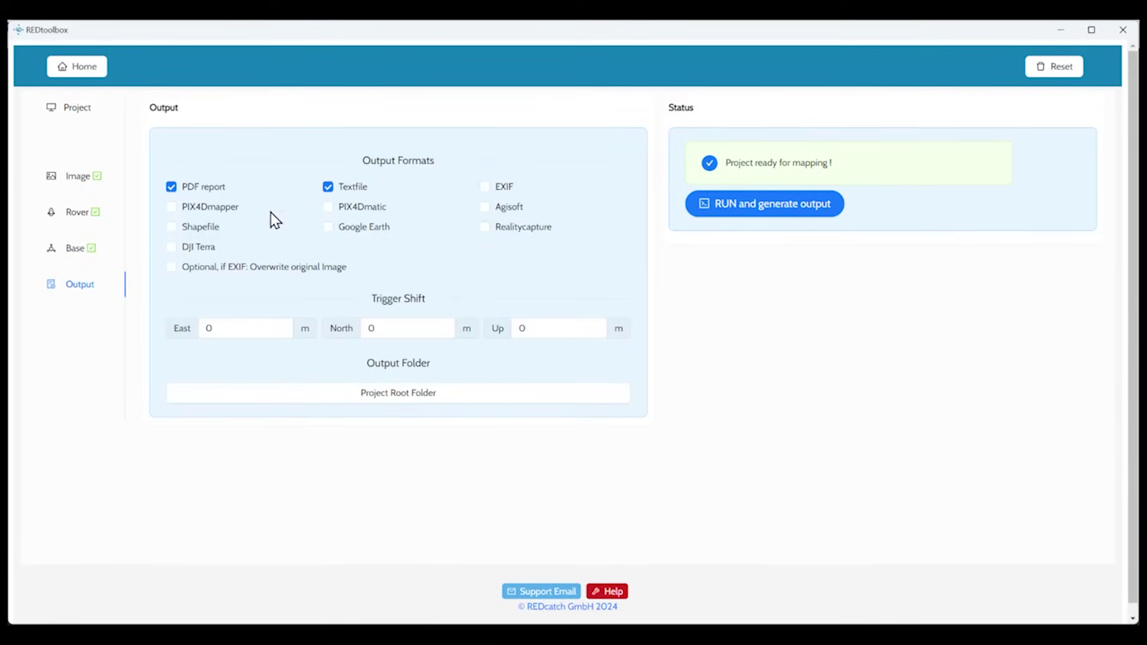
click(328, 187)
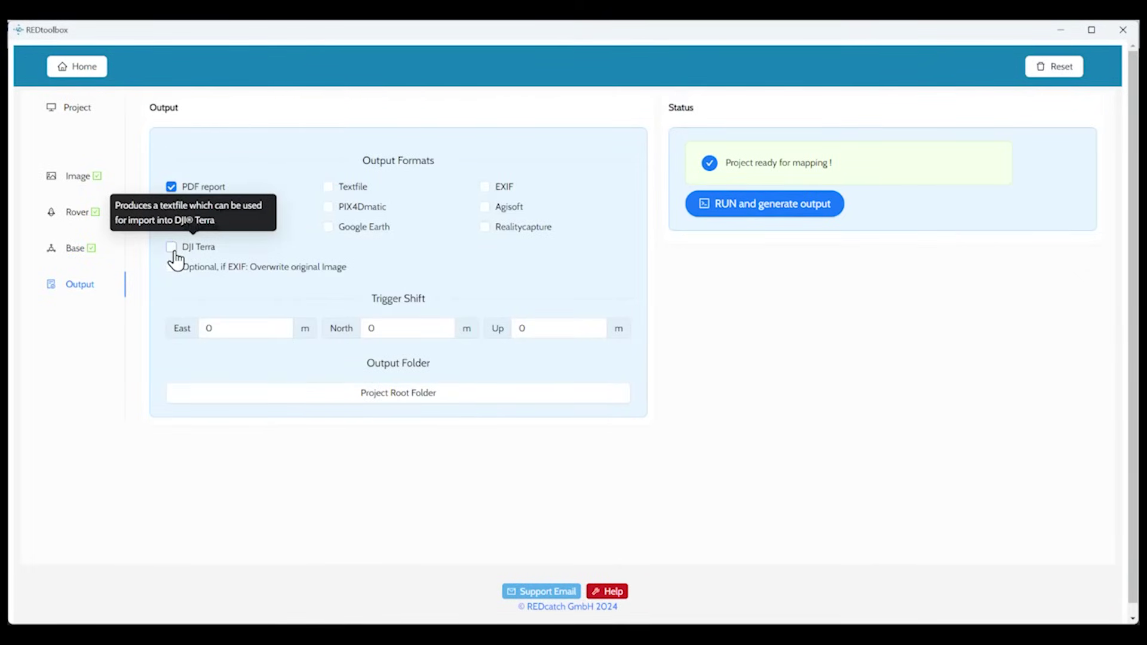
click(733, 215)
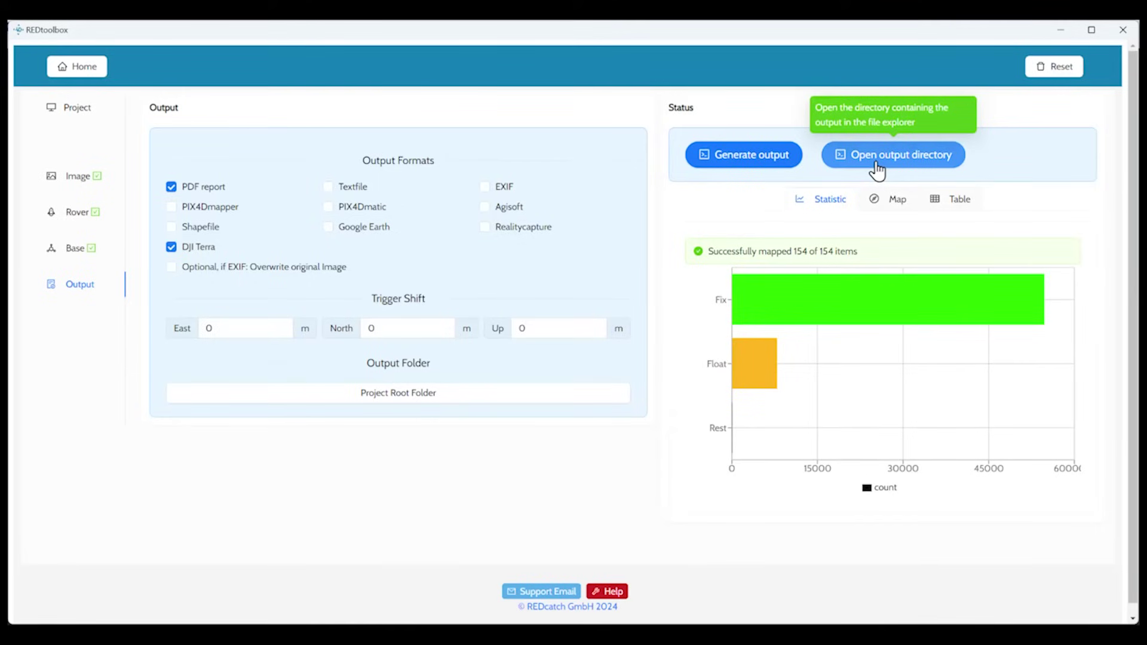
- Open the output directory's DJITerra folder
click(877, 156)
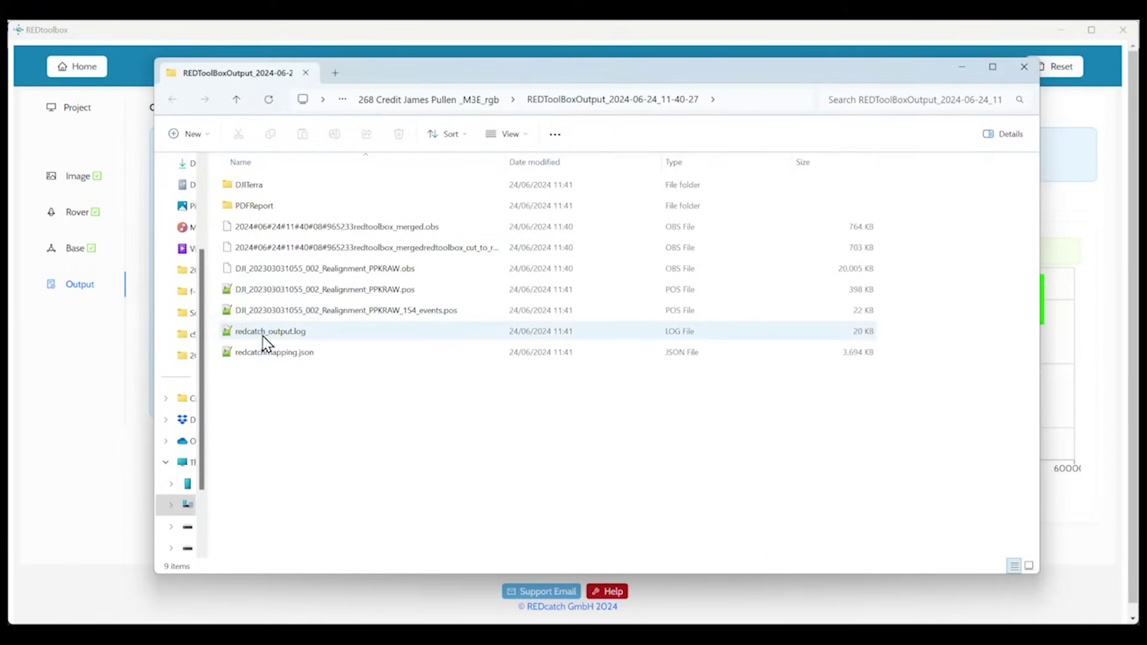
click(249, 212)
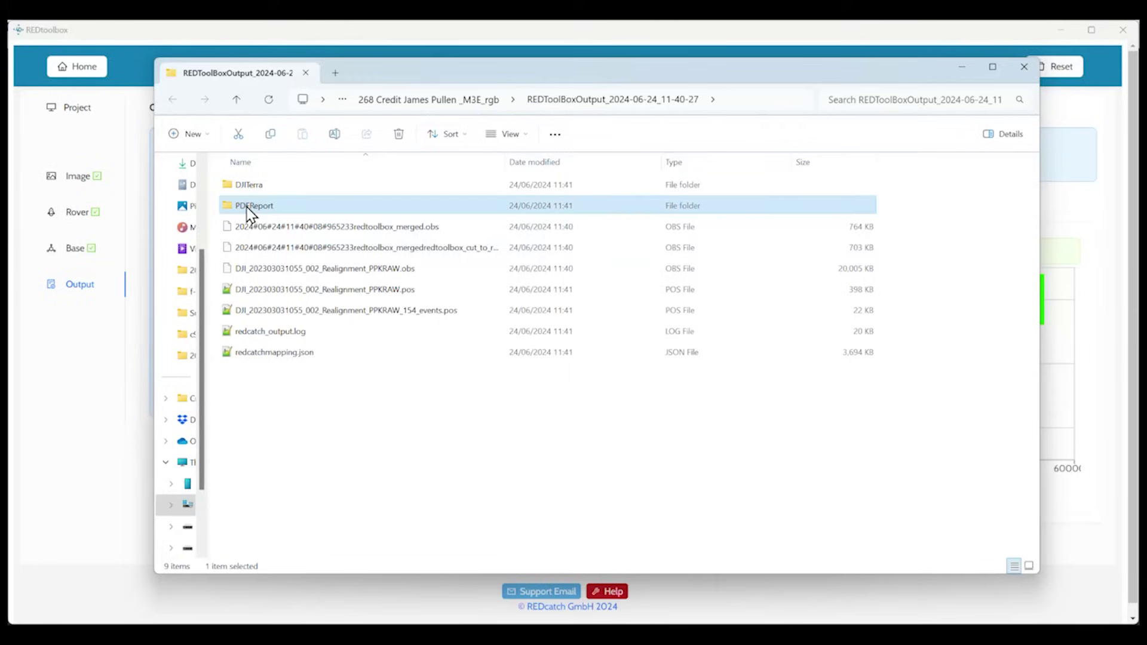
click(256, 193)
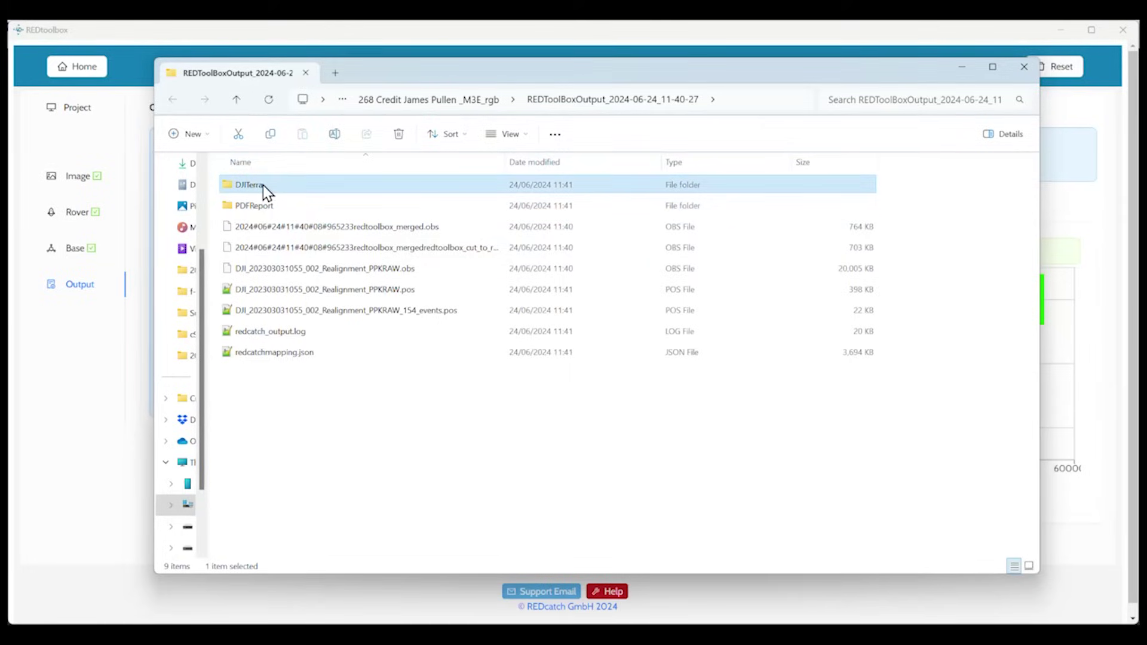
double_click(263, 184)
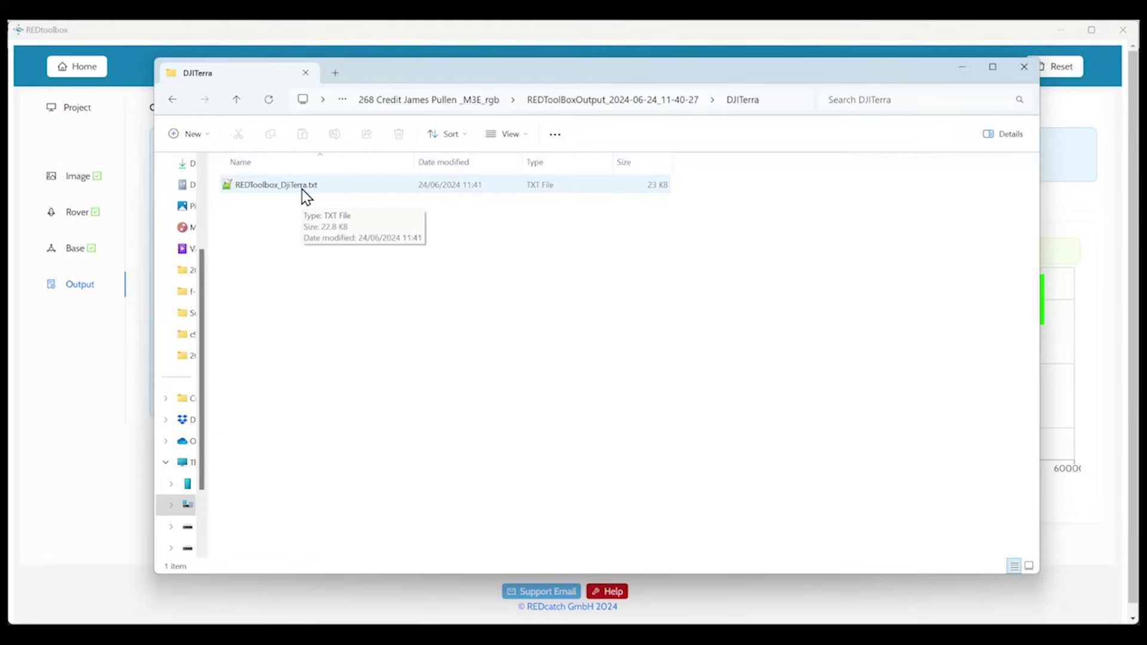
- Open REDToolbox_DjiTerra.txt in Notepad
click(303, 195)
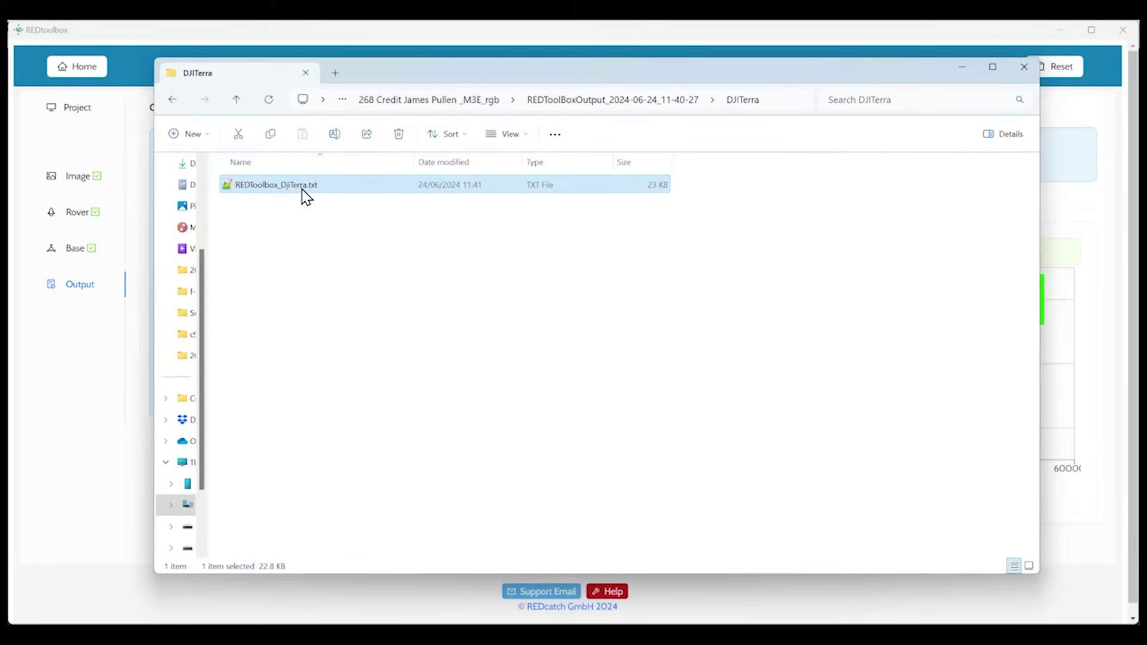
right_click(303, 194)
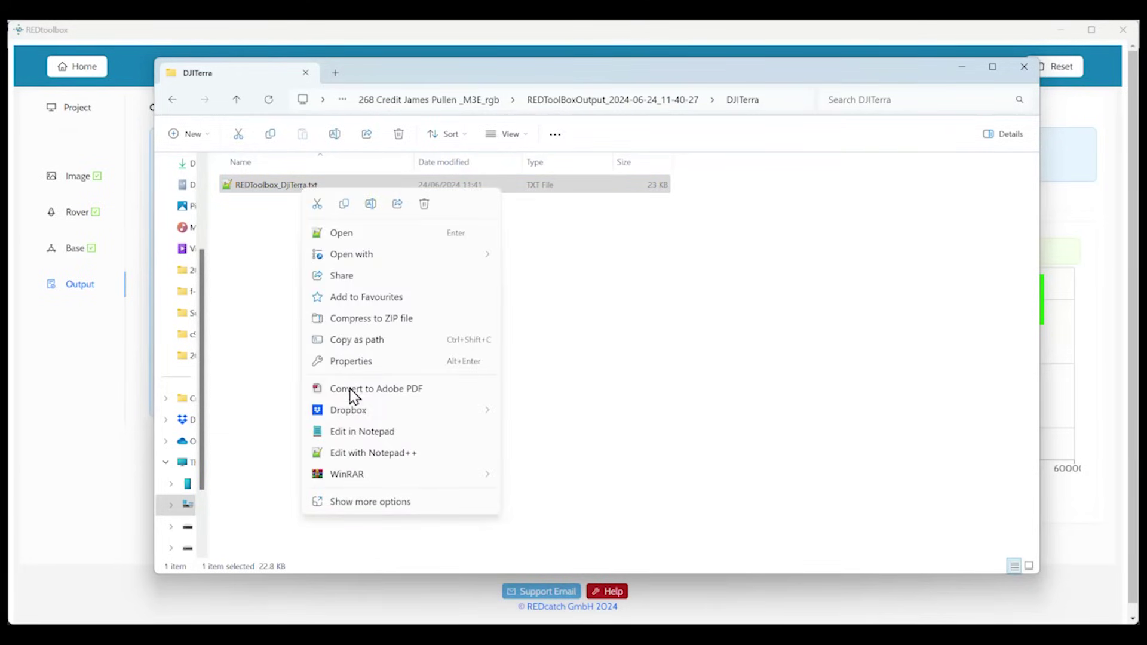
click(368, 436)
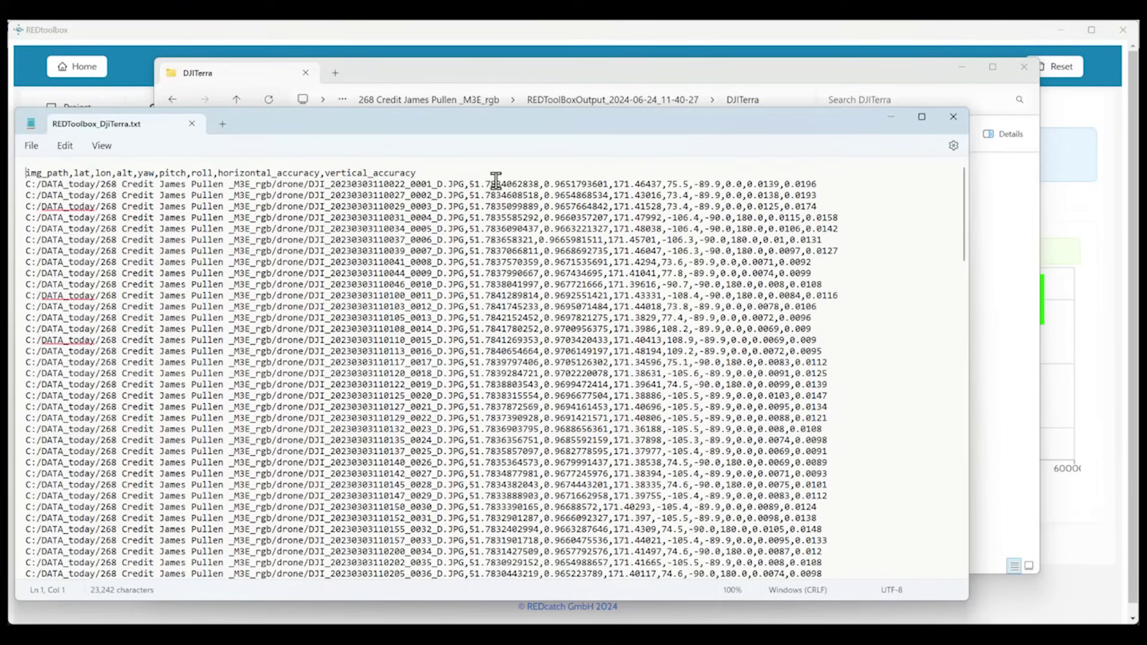
- Check the first photo's coordinates and the horizontal_accuracy and vertical_accuracy headers
drag(470, 184, 818, 189)
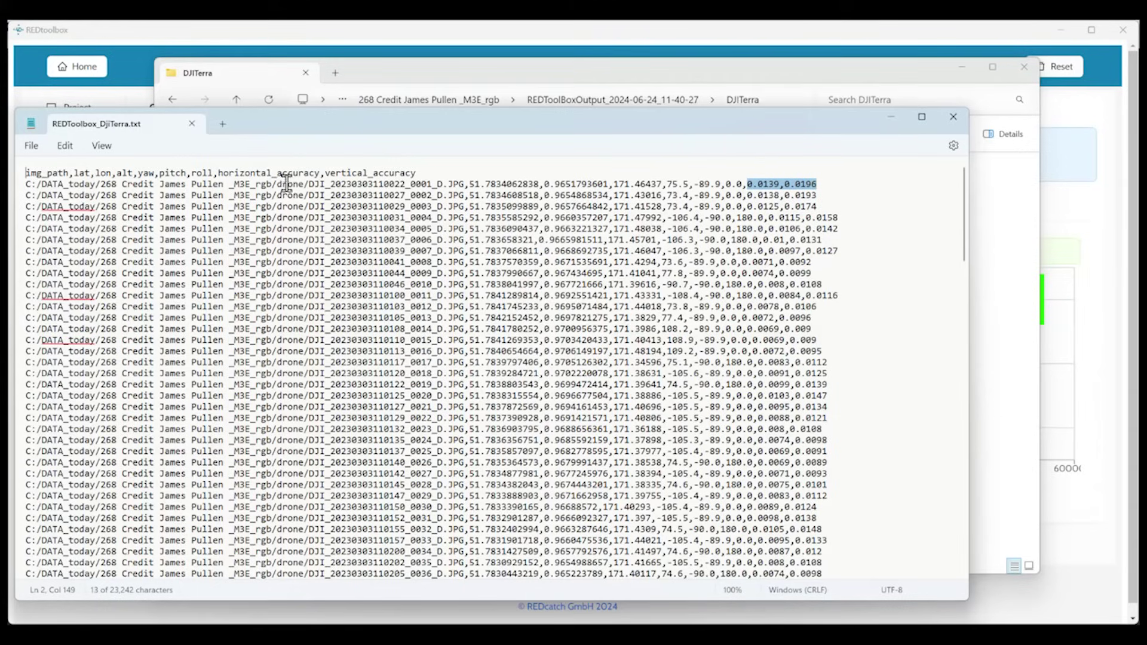
drag(218, 172, 419, 173)
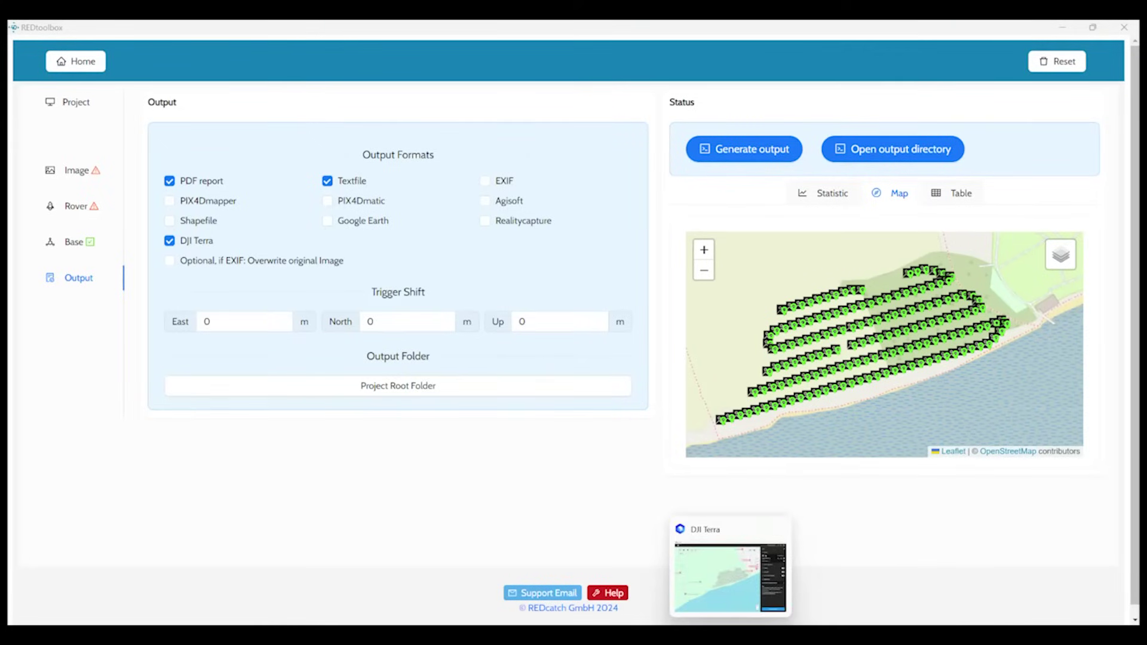
- Bring up the 268 DJI Terra project and review its current Image POS Data table
click(731, 578)
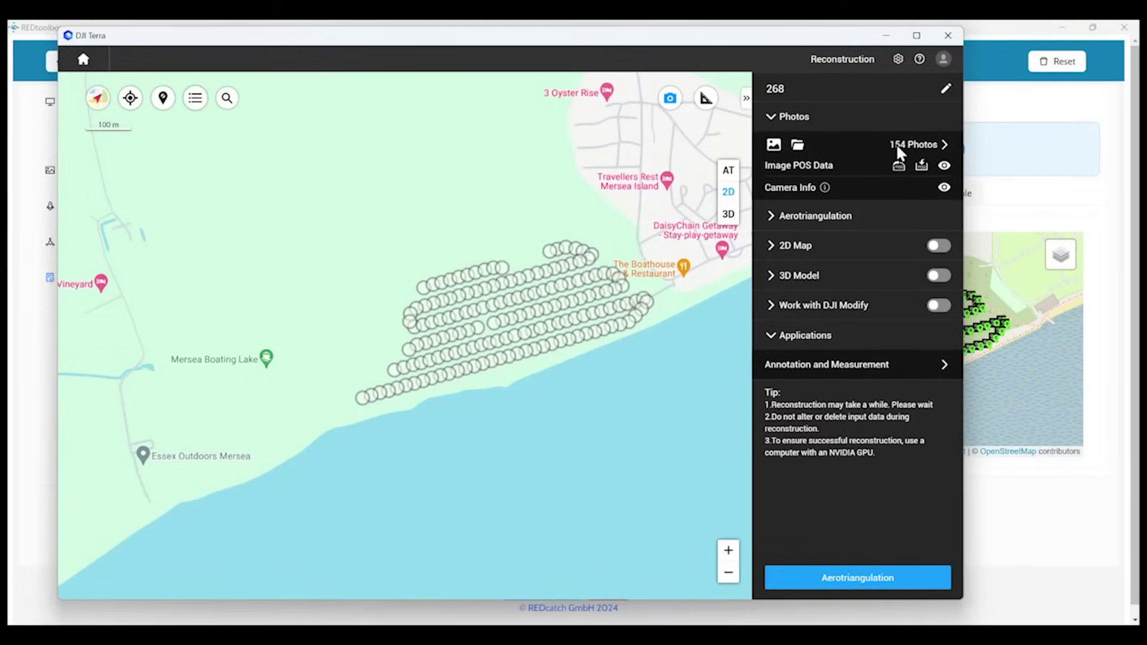
click(945, 167)
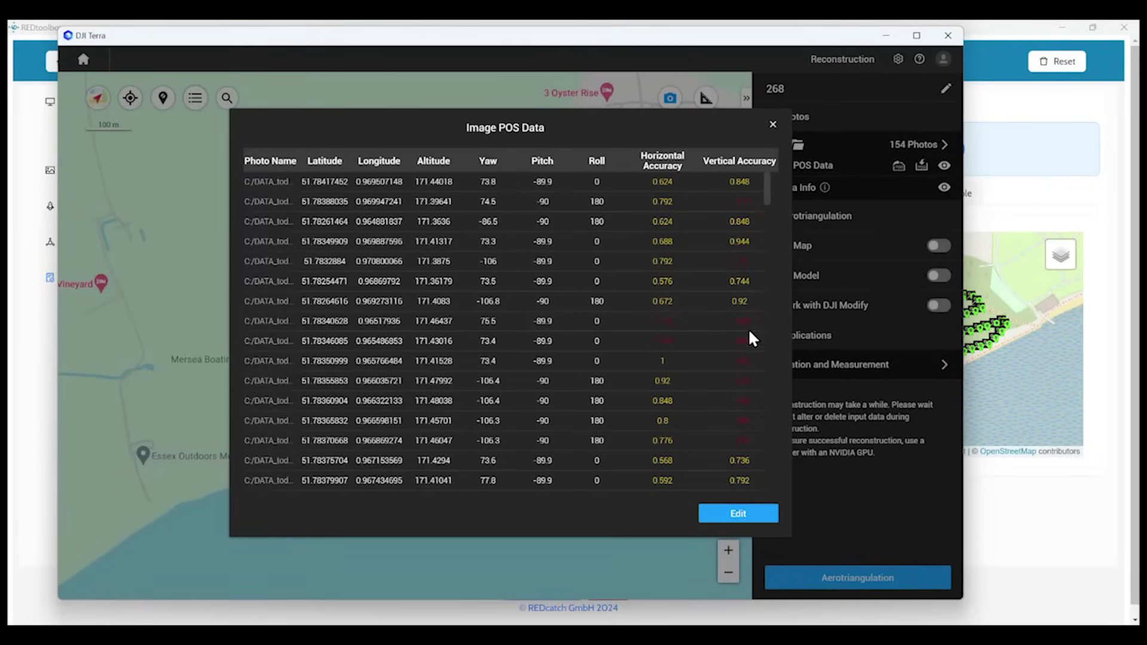
scroll(749, 340, down, 3)
scroll(750, 340, down, 3)
scroll(750, 340, down, 3)
scroll(750, 336, down, 3)
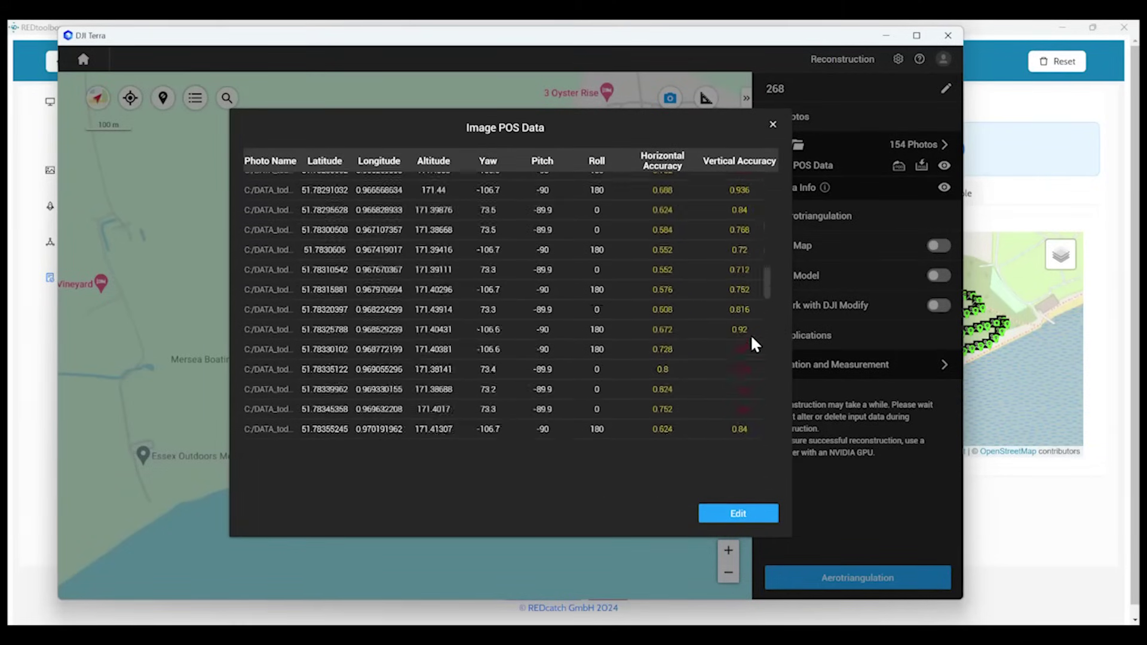
scroll(750, 335, down, 3)
scroll(748, 331, down, 3)
scroll(741, 316, down, 3)
scroll(740, 271, down, 3)
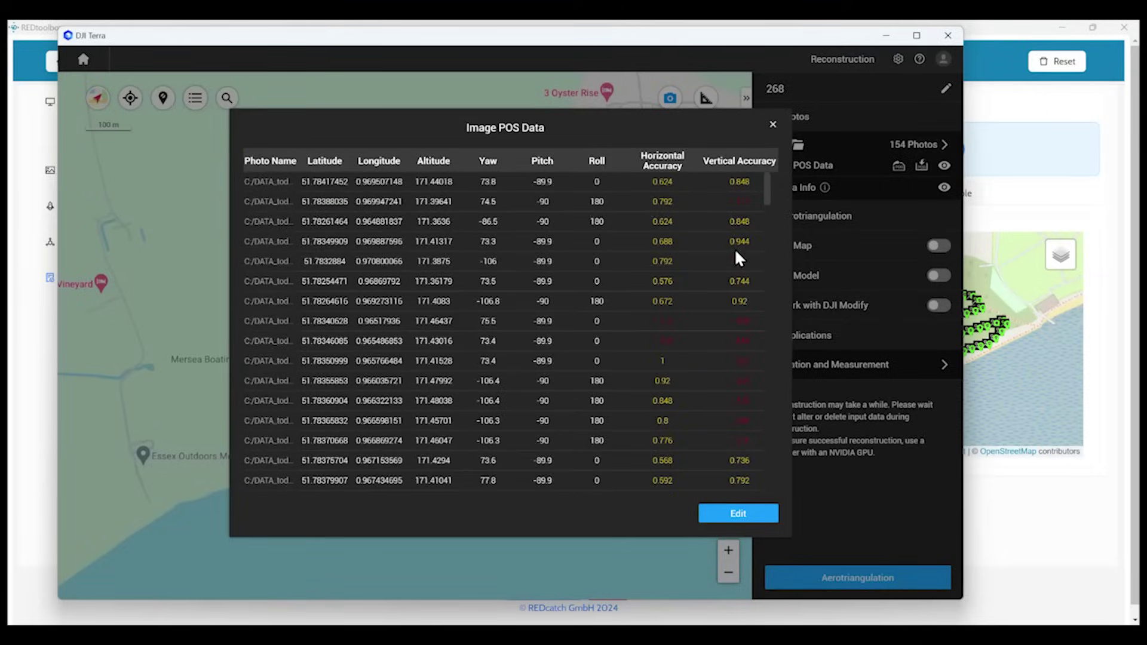
click(773, 124)
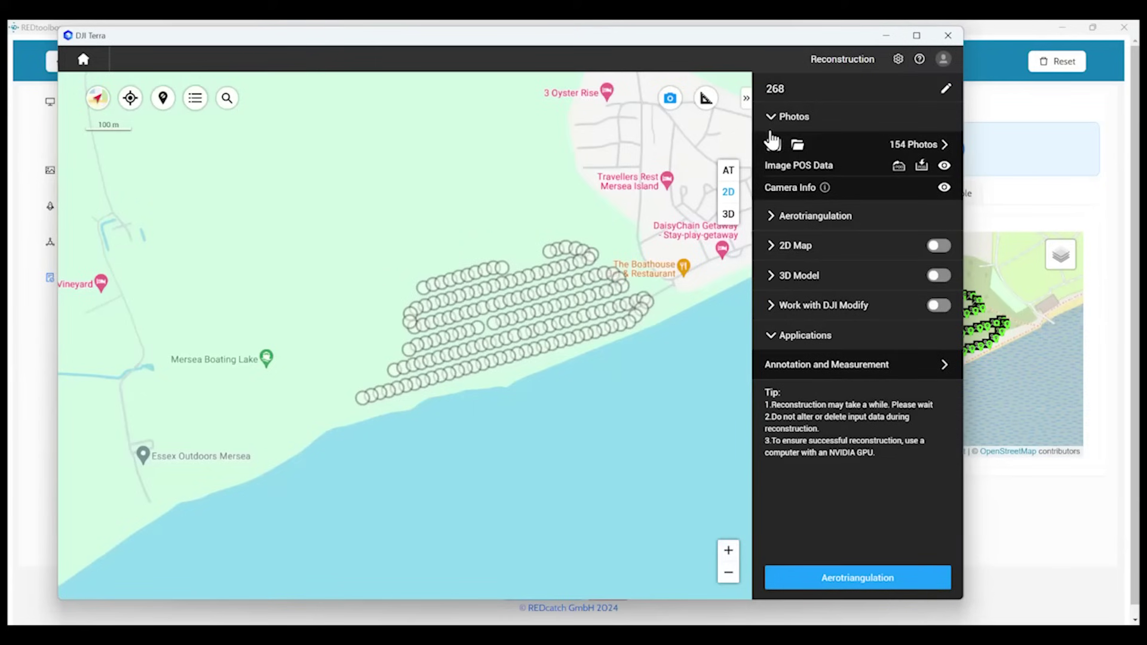
- Start a POS data import and accept overriding the existing POS data
click(926, 175)
click(924, 167)
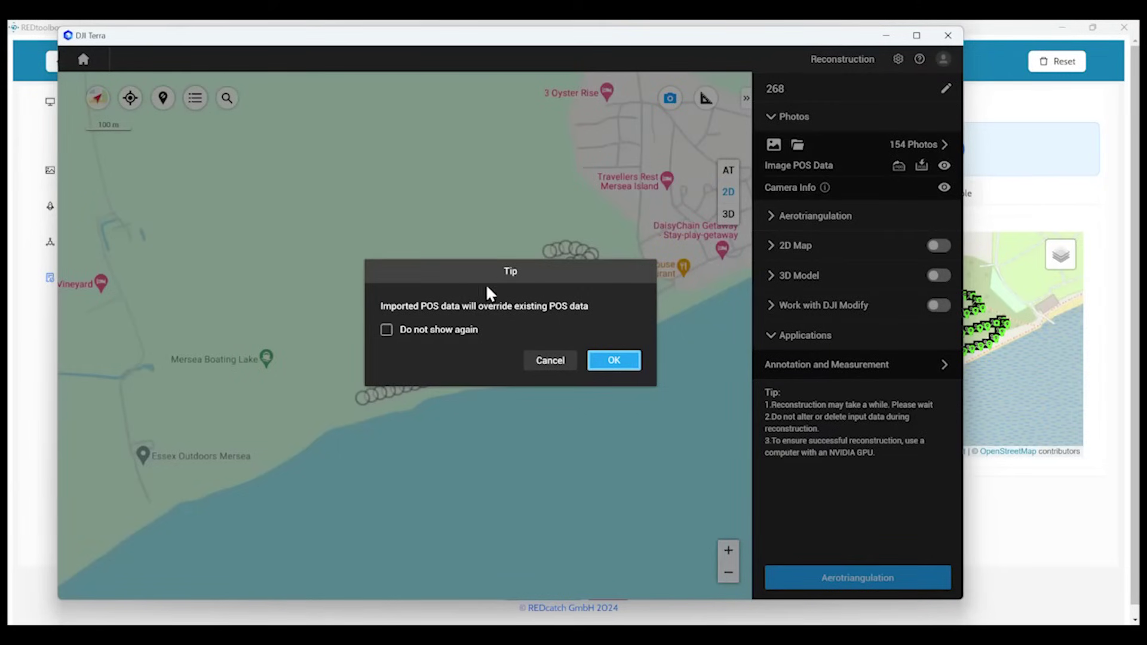
click(618, 365)
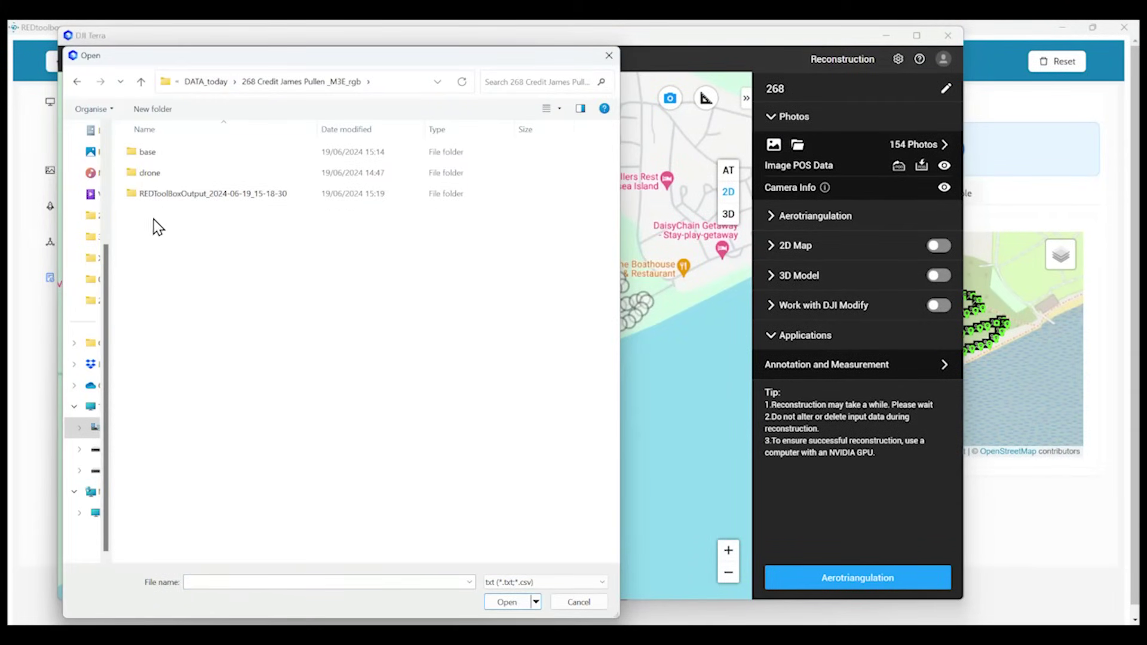
- Load REDToolbox_DjiTerra.txt from REDToolBoxOutput > DJITerra as the POS file
right_click(166, 209)
click(166, 199)
double_click(167, 200)
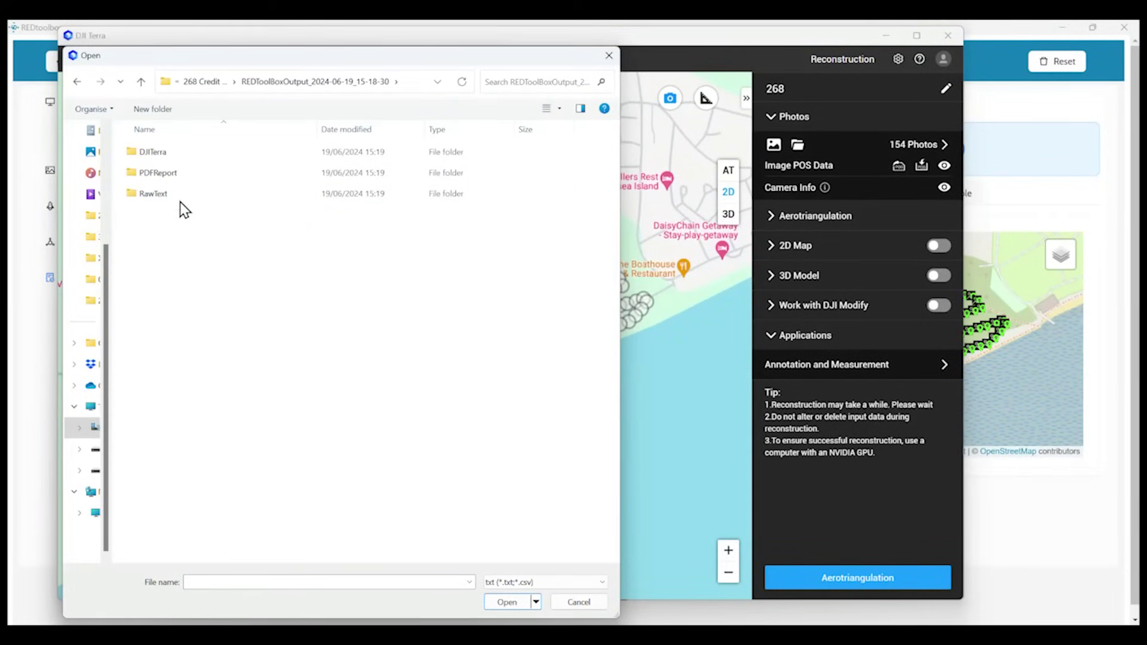
double_click(159, 156)
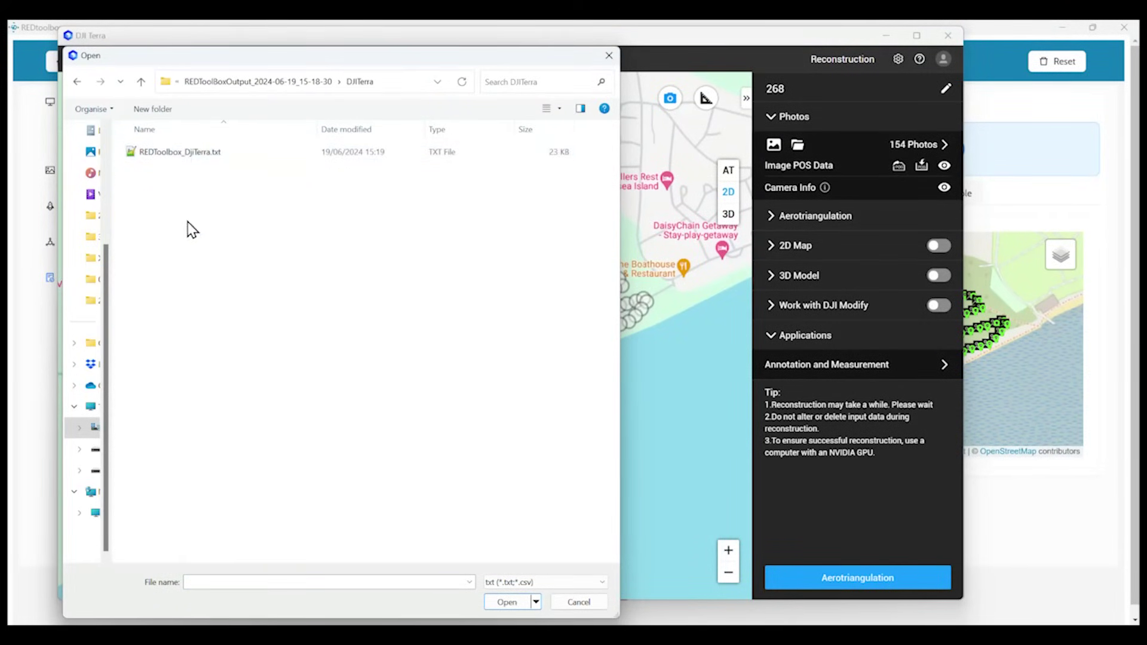
double_click(192, 159)
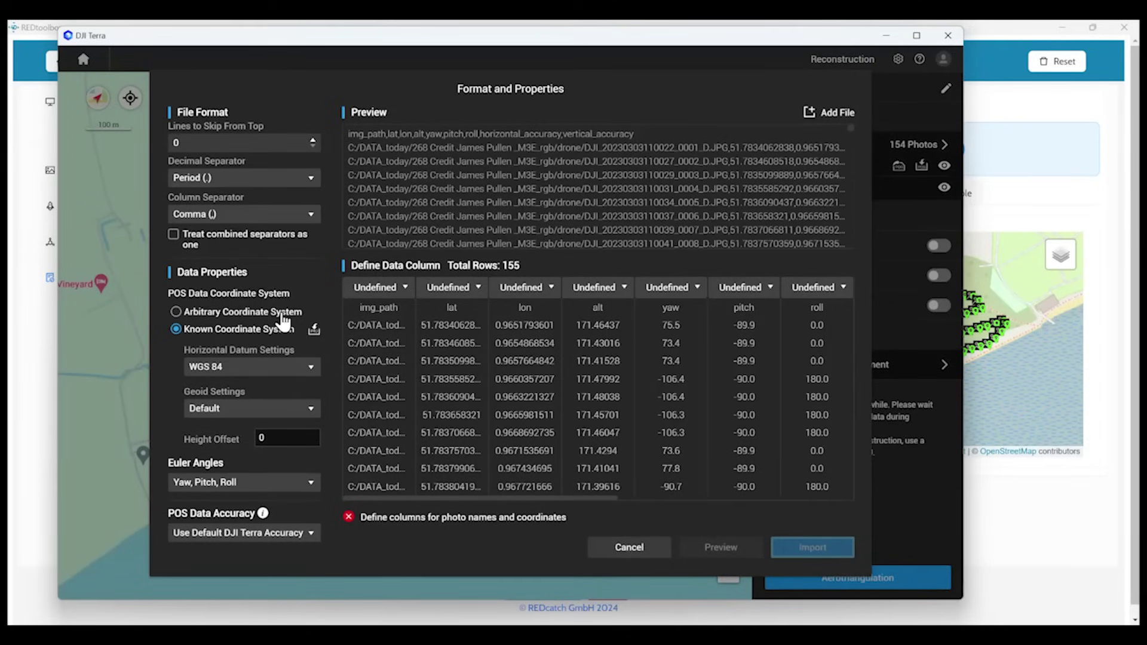
click(401, 289)
scroll(390, 350, down, 2)
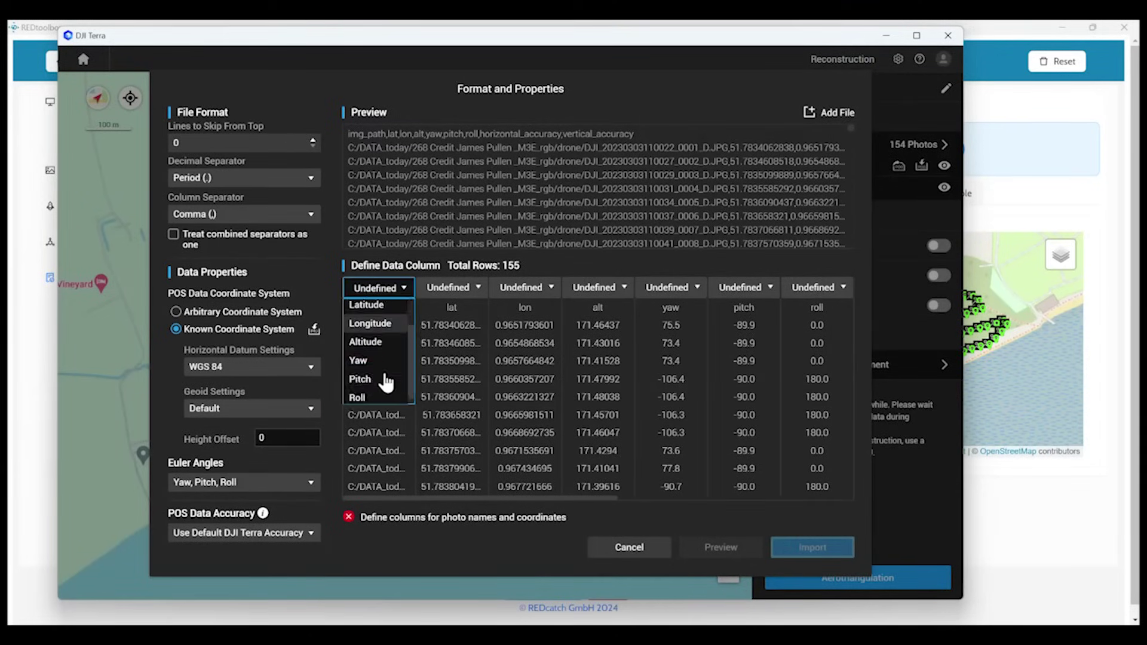
scroll(389, 349, up, 2)
- Map the first four columns to Photo Name, Latitude, Longitude and Altitude
click(384, 327)
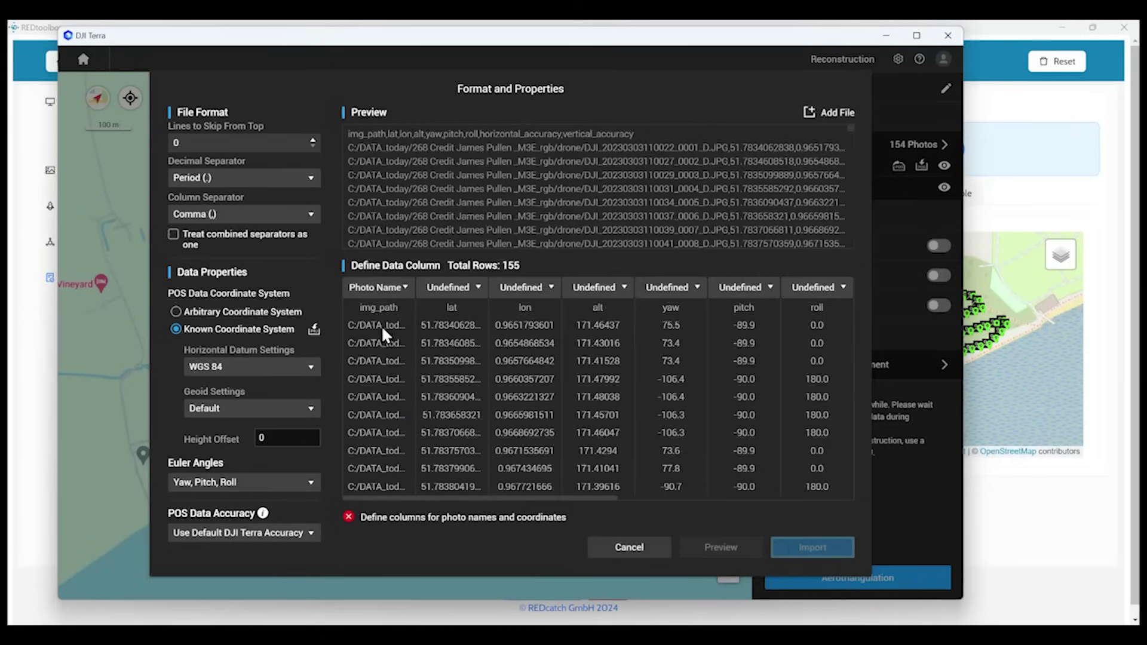
click(453, 288)
click(451, 352)
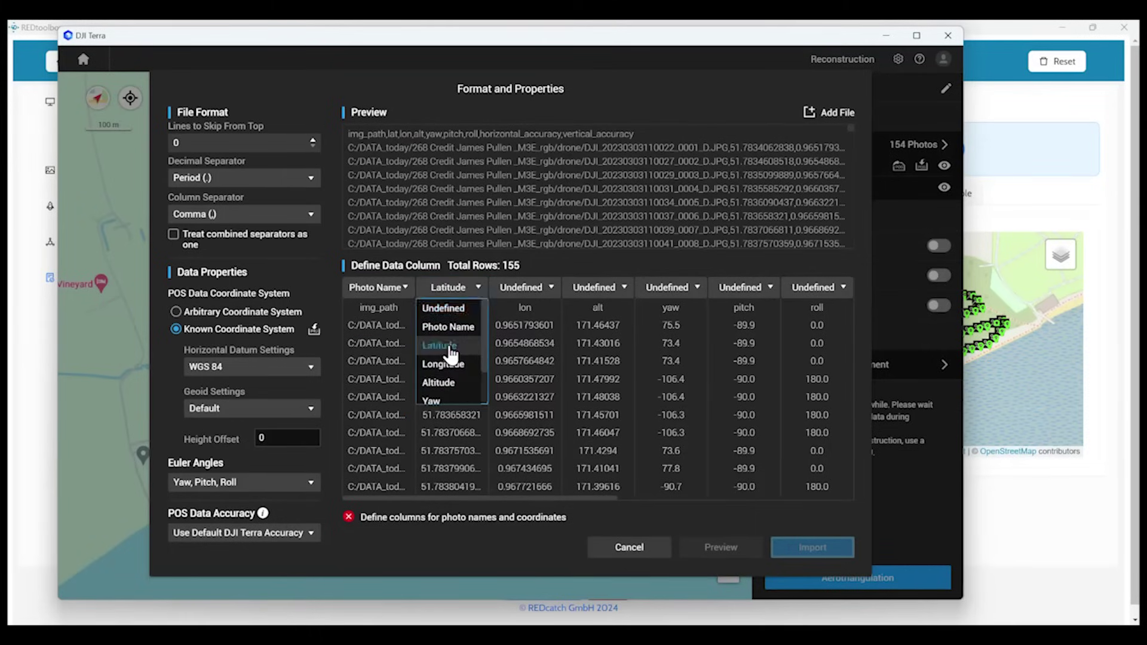
click(537, 289)
click(524, 366)
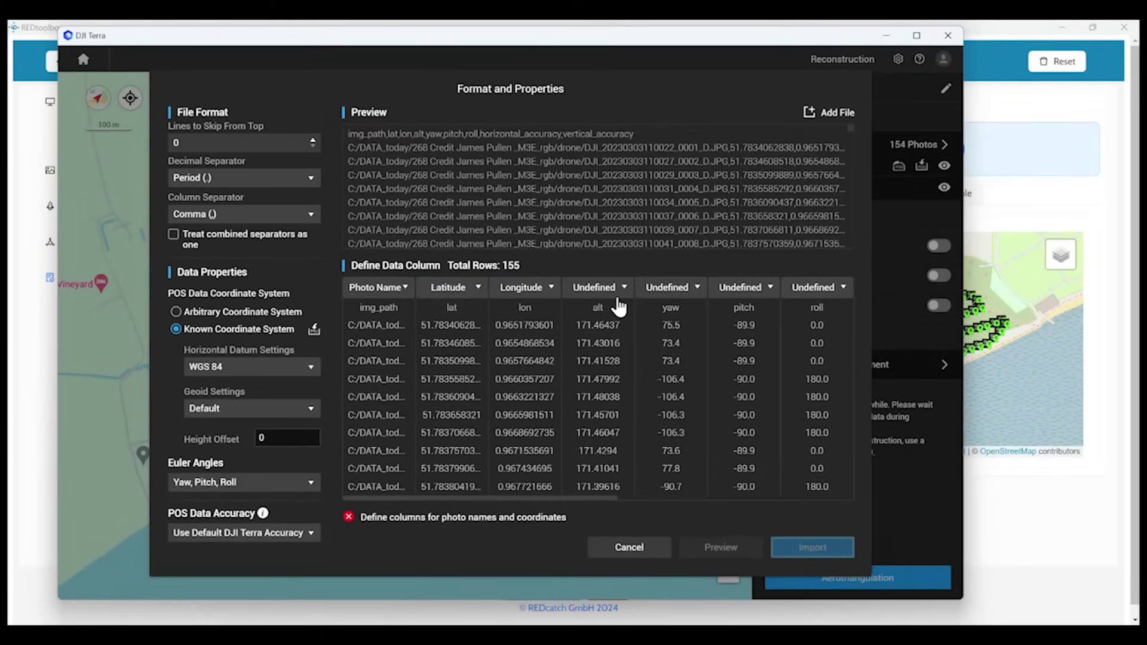
click(614, 300)
click(597, 382)
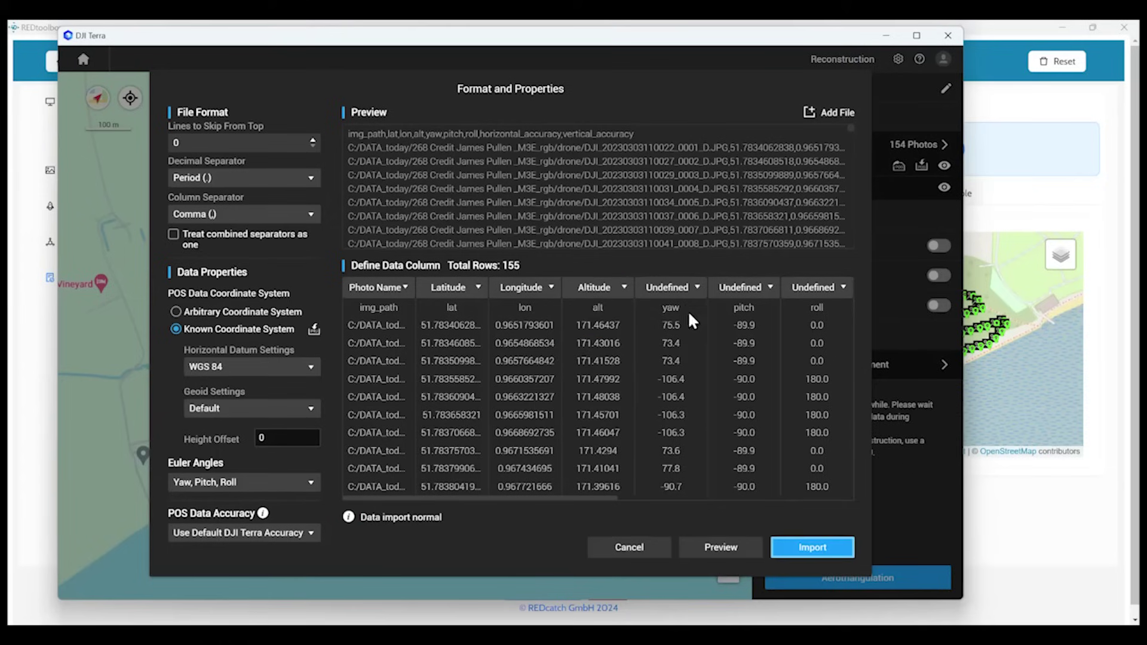
- Map the fifth to seventh columns to Yaw, Pitch and Roll
click(673, 288)
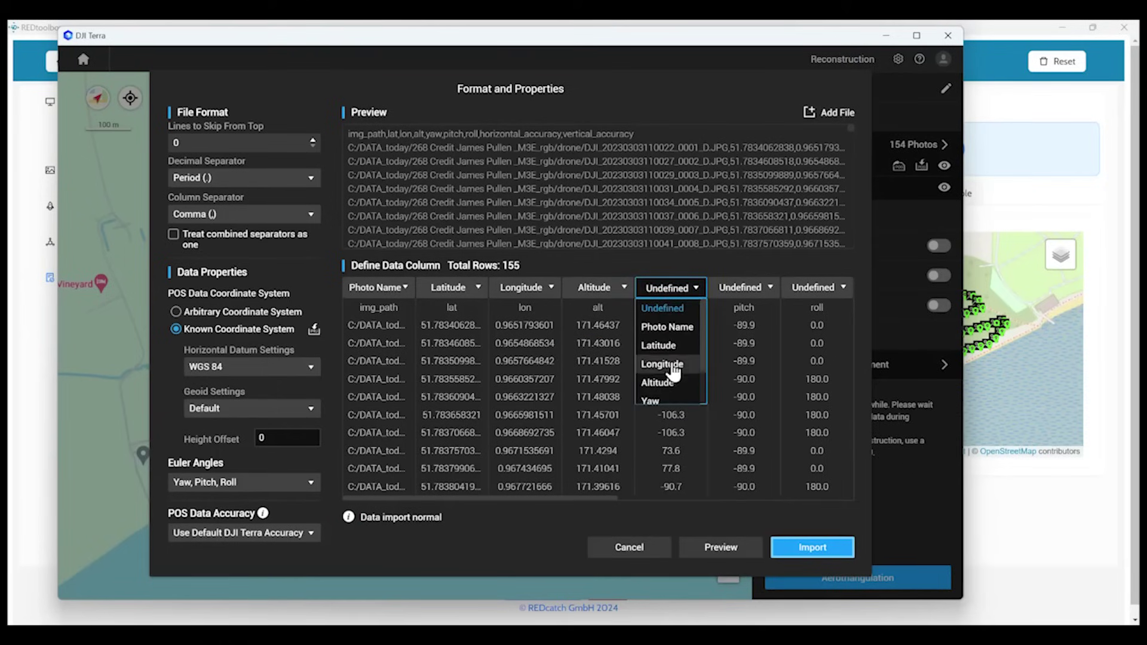
click(664, 401)
click(743, 288)
scroll(739, 377, down, 1)
click(737, 377)
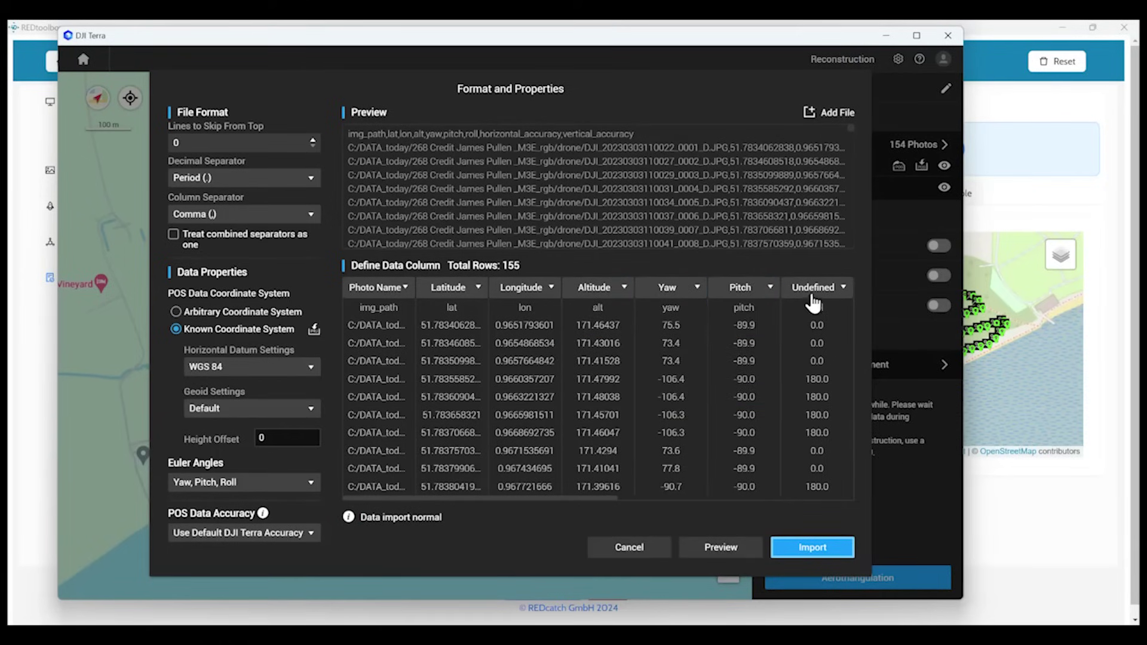
click(817, 288)
scroll(814, 377, down, 1)
click(812, 395)
drag(565, 496, 722, 501)
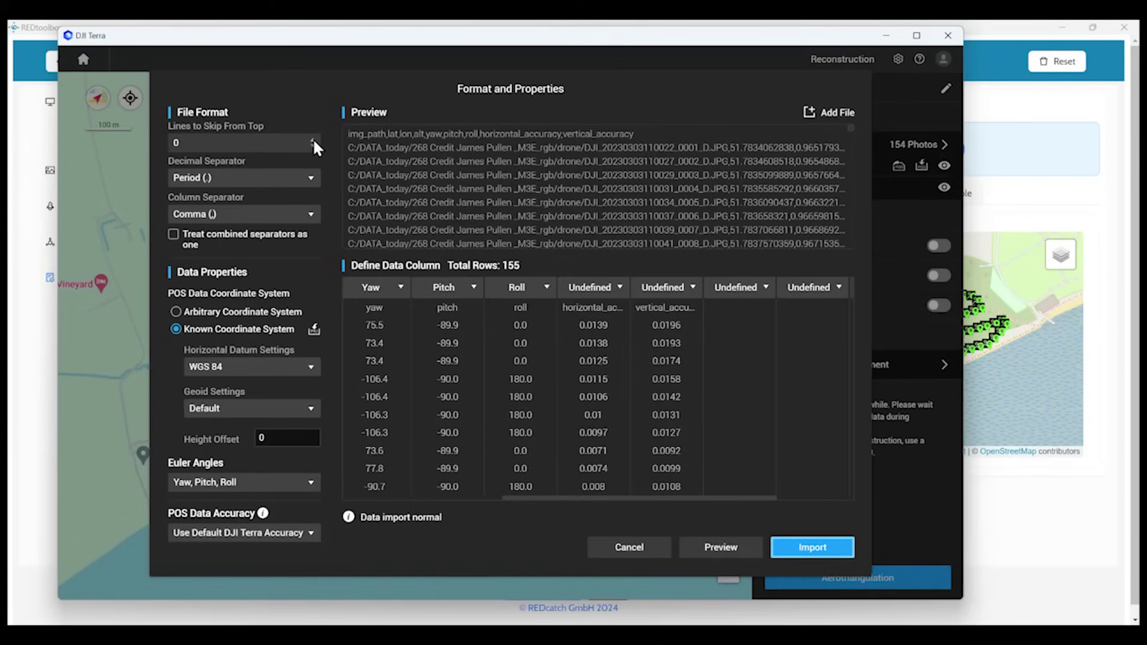
- Choose Use Custom Accuracy and map the Horizontal Accuracy and Vertical Accuracy columns
click(224, 536)
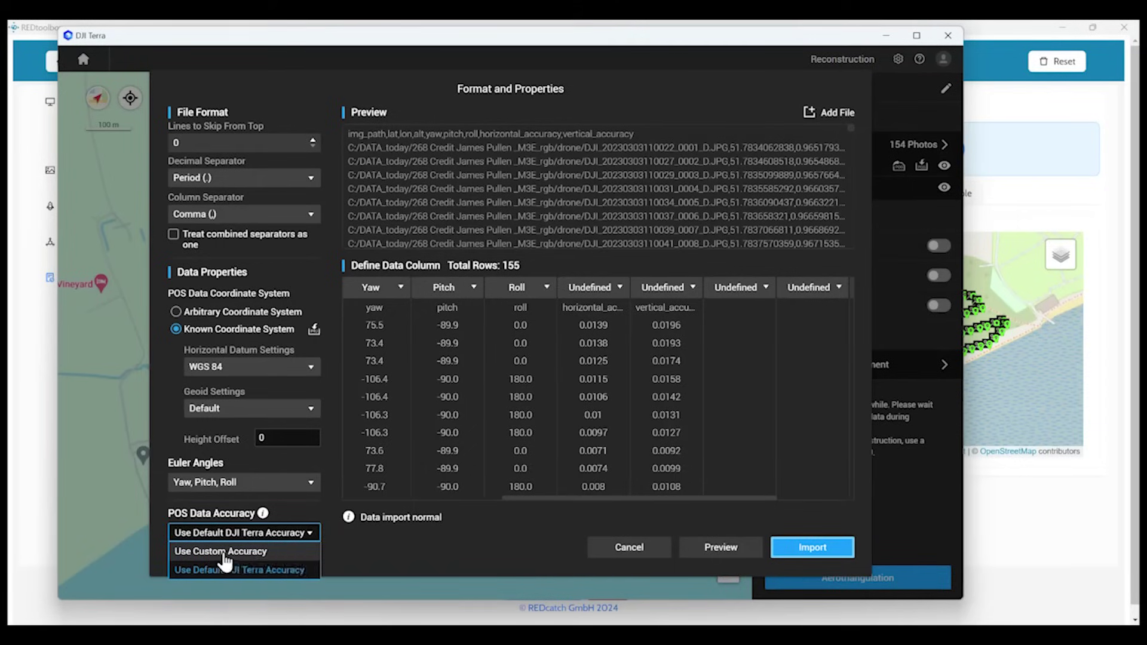
click(224, 553)
click(594, 287)
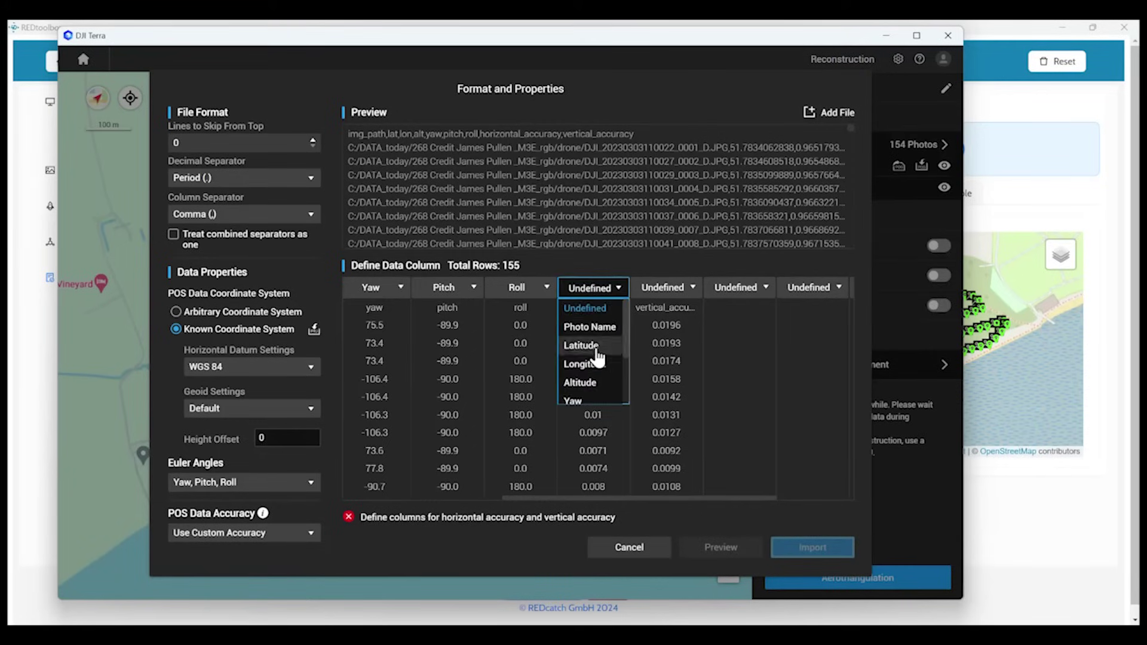
scroll(591, 377, down, 3)
click(591, 377)
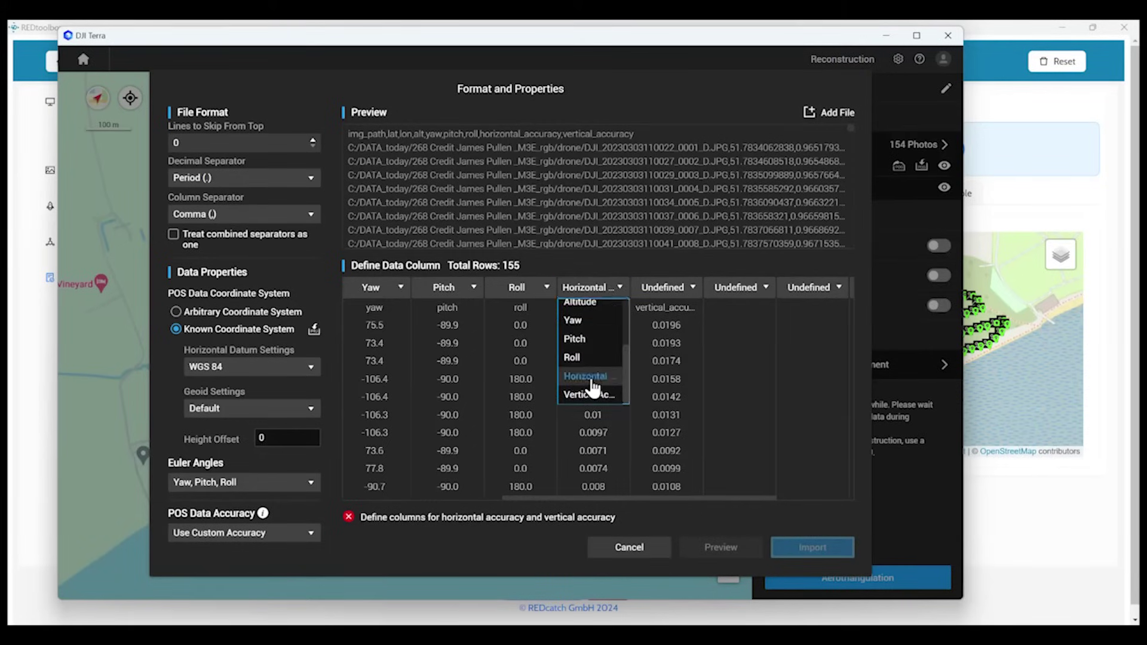
click(667, 288)
scroll(658, 358, down, 3)
click(662, 394)
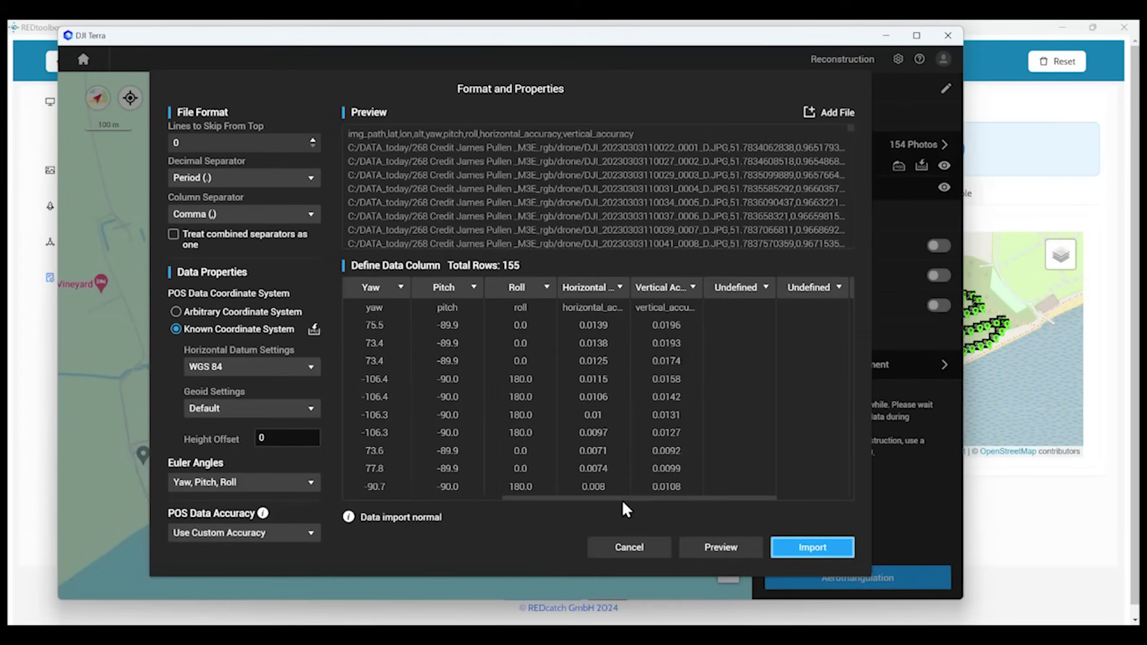
drag(622, 497, 446, 499)
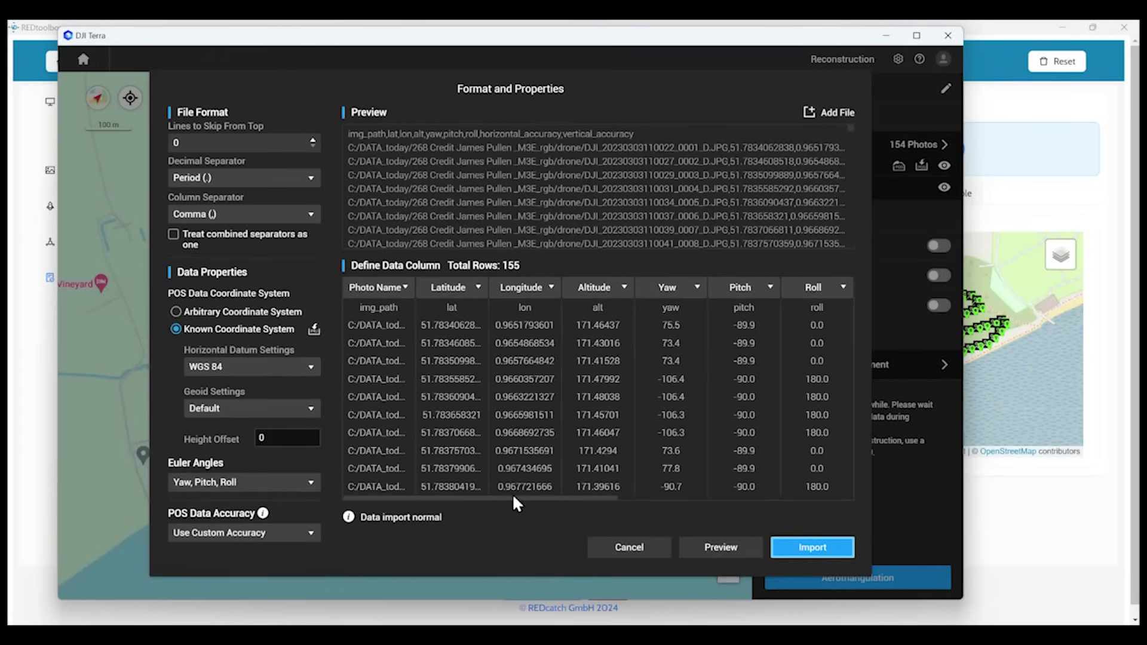
click(717, 549)
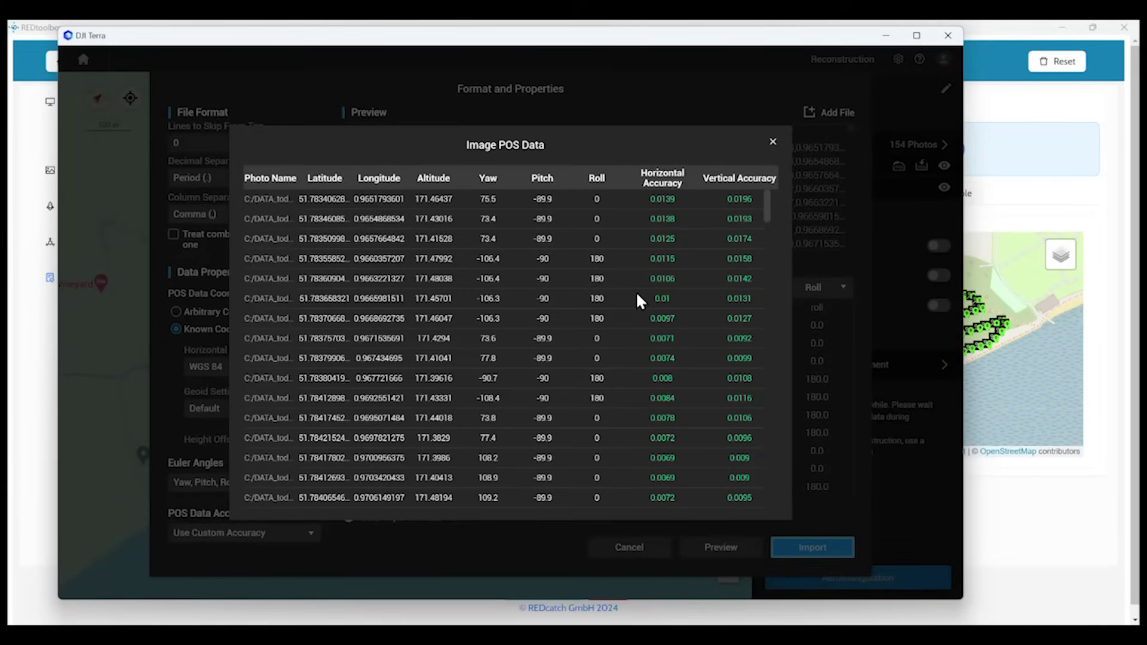
click(773, 143)
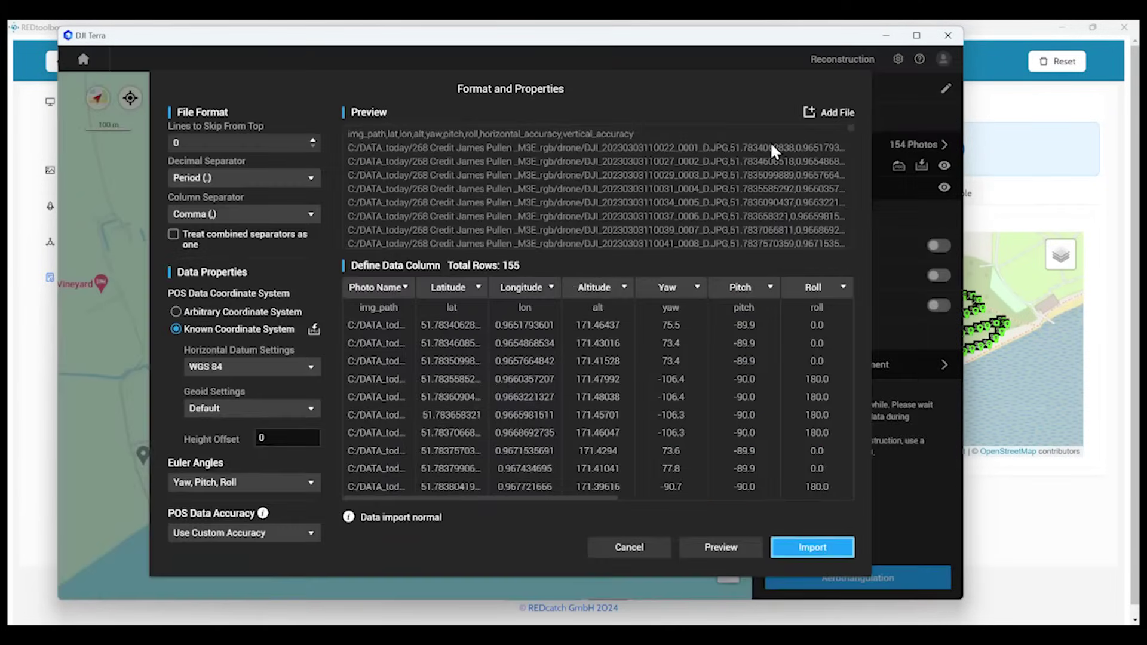
click(804, 548)
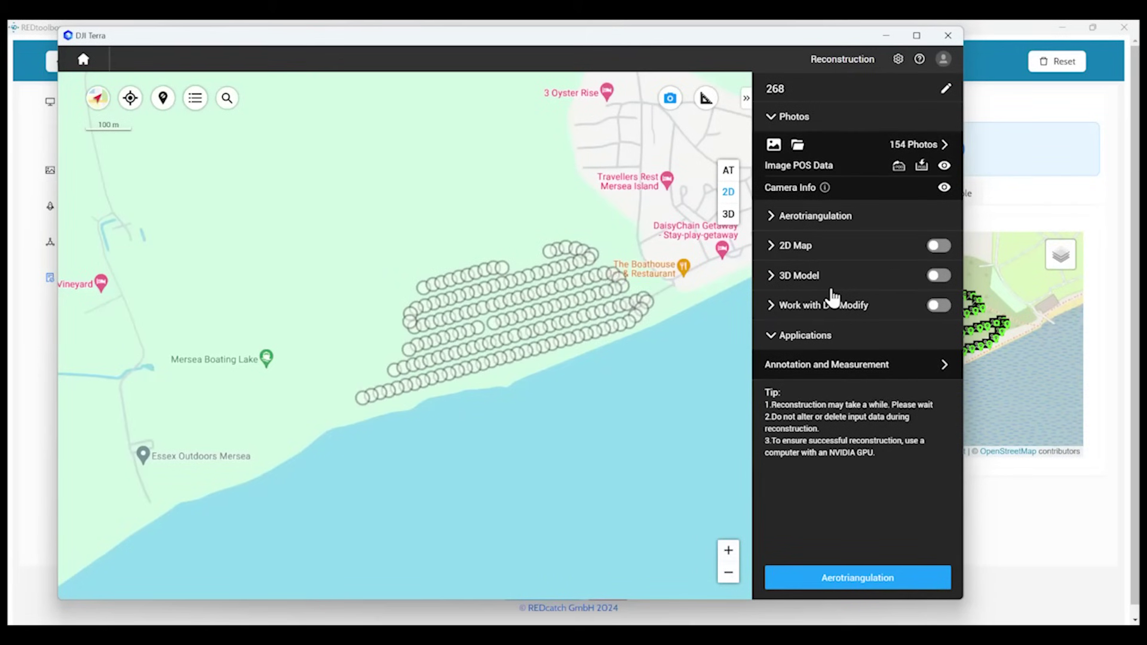
click(944, 166)
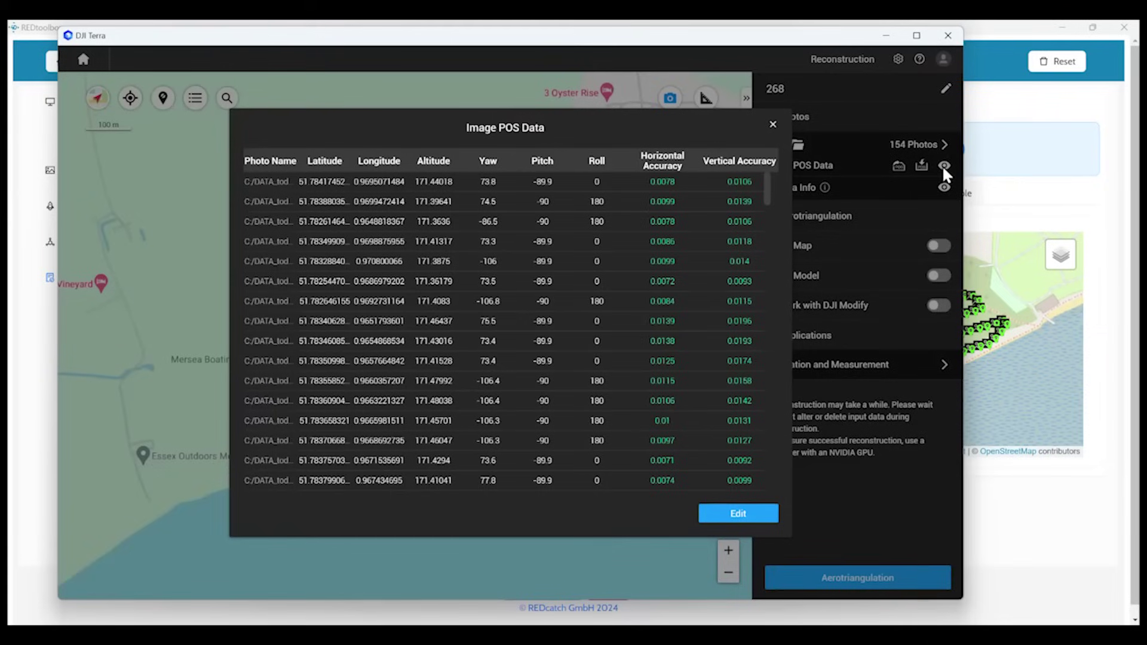
click(774, 126)
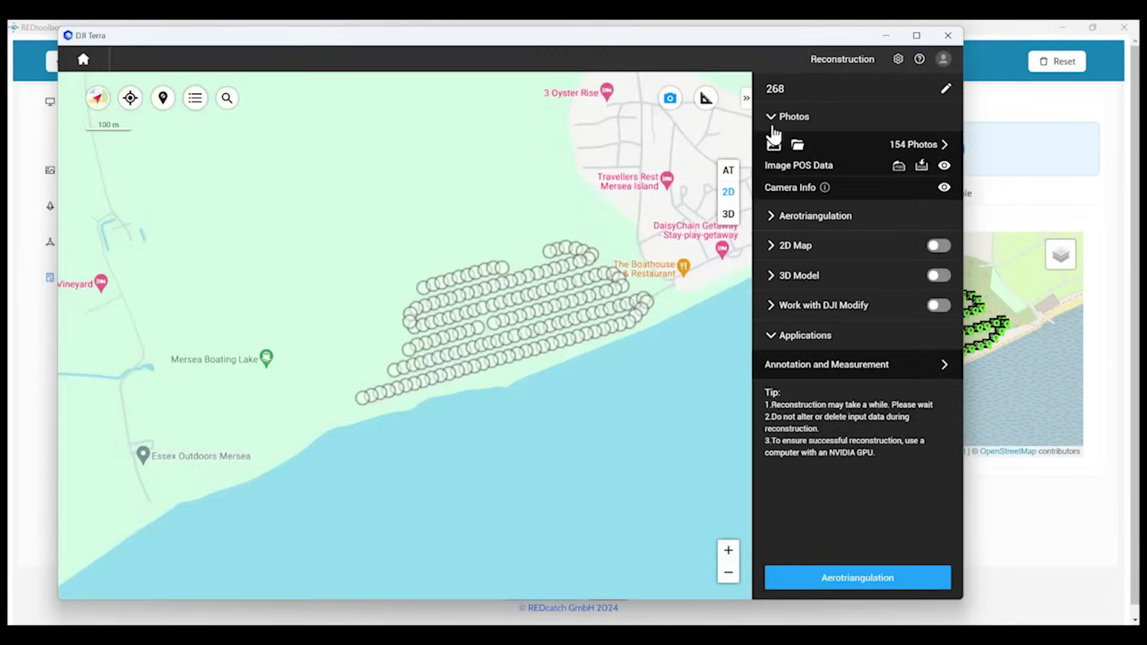
- Enable the 2D map output at Medium resolution
click(938, 247)
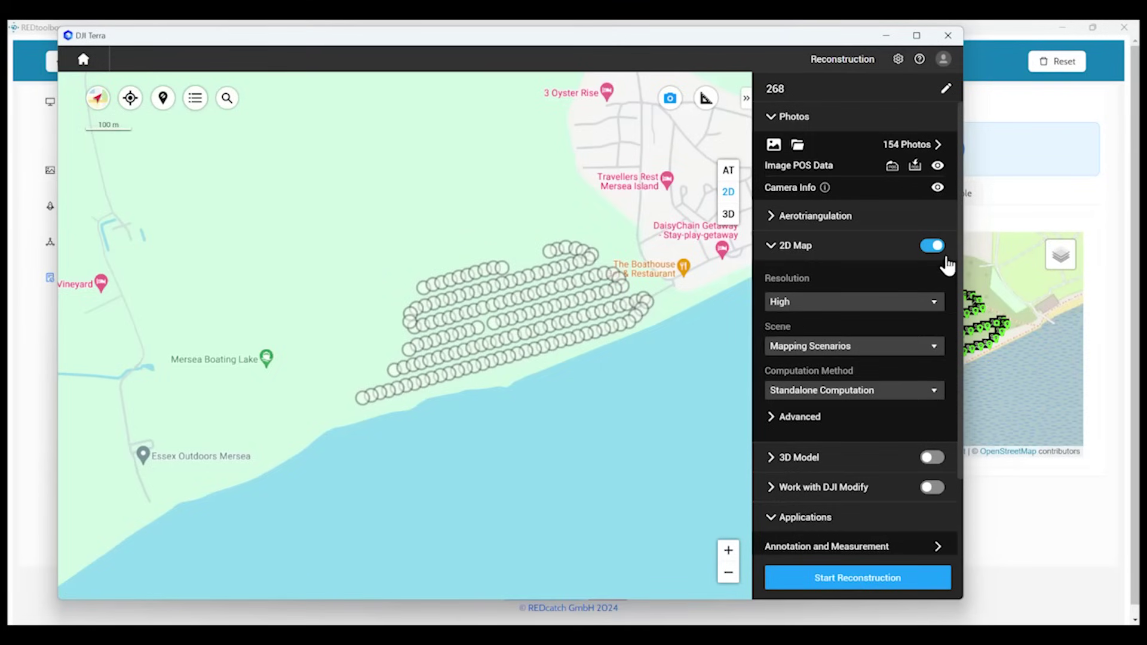
click(789, 303)
click(791, 335)
click(772, 252)
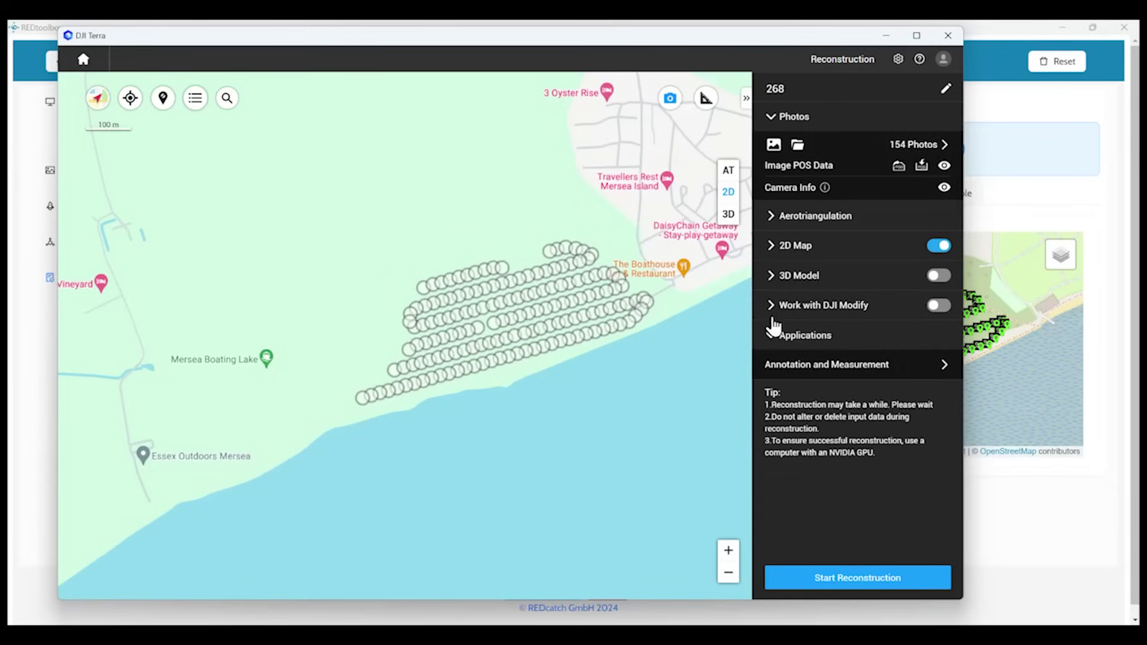
- Enable the 3D model output at Medium resolution and start reconstruction, confirming the parameters checklist
click(934, 277)
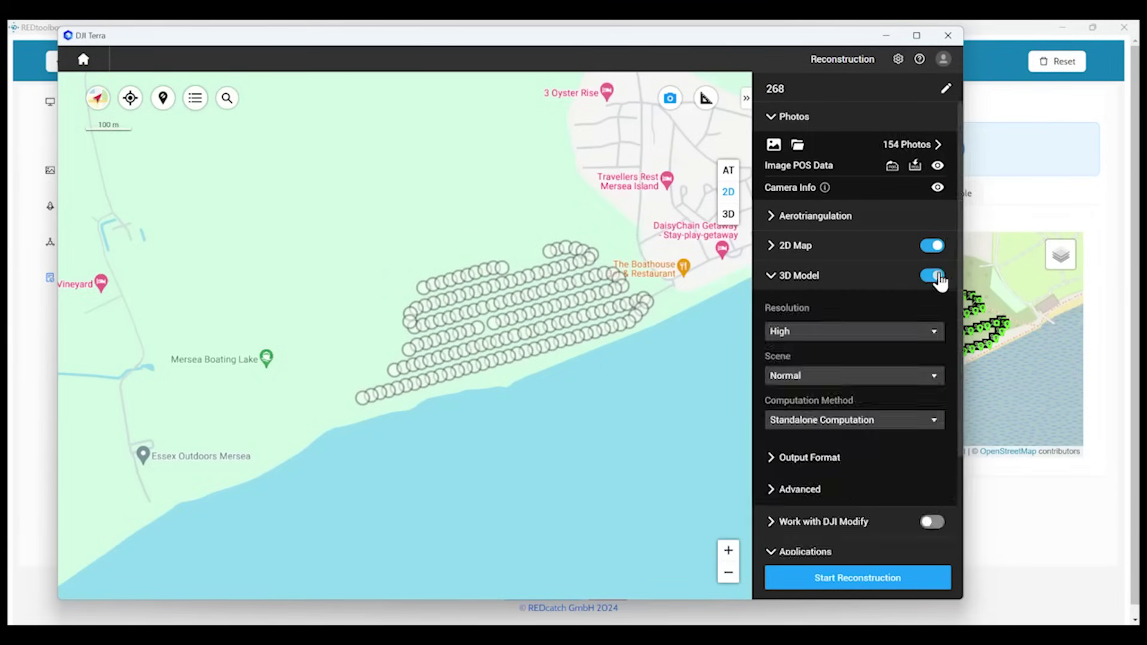
click(780, 332)
click(802, 369)
click(774, 278)
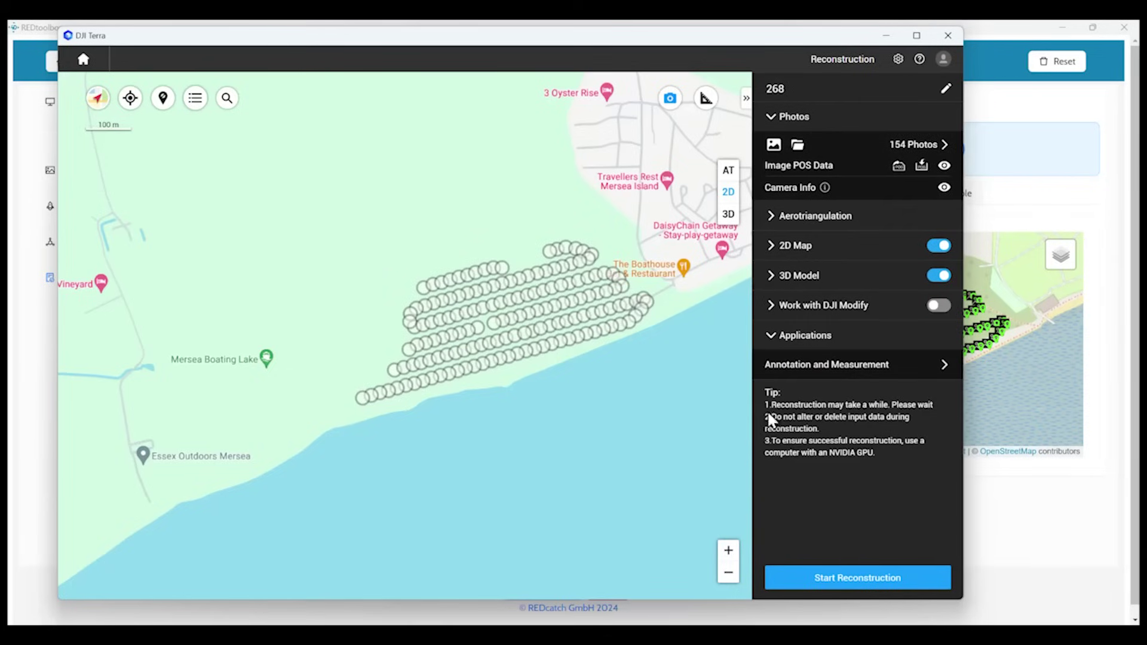
click(854, 582)
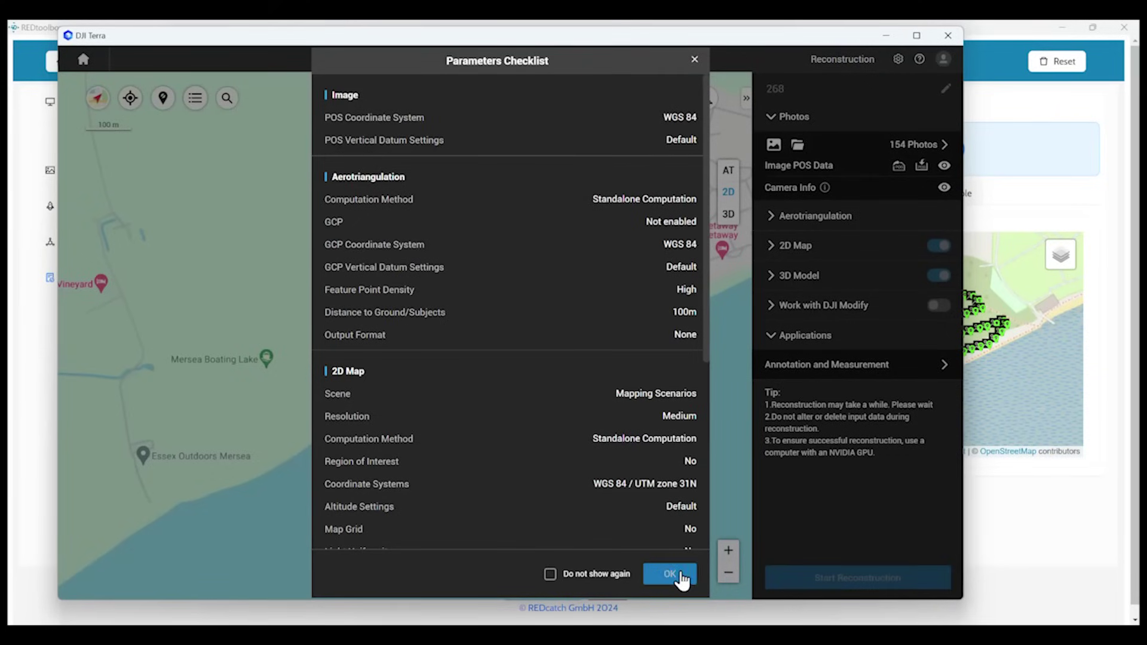
scroll(670, 386, down, 5)
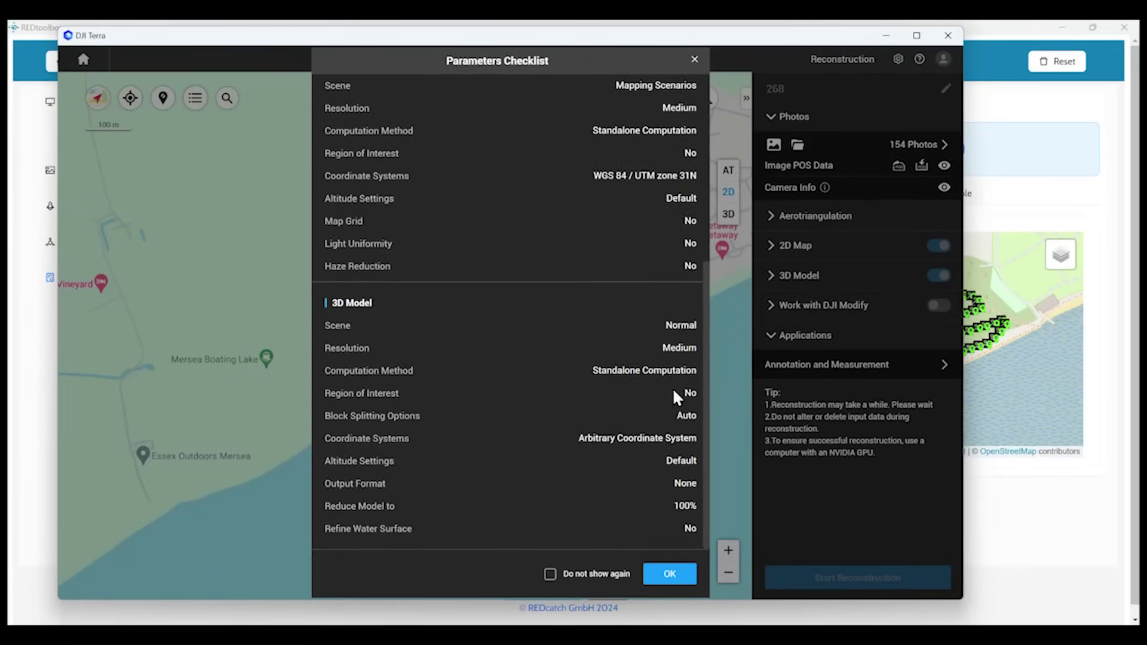
click(668, 576)
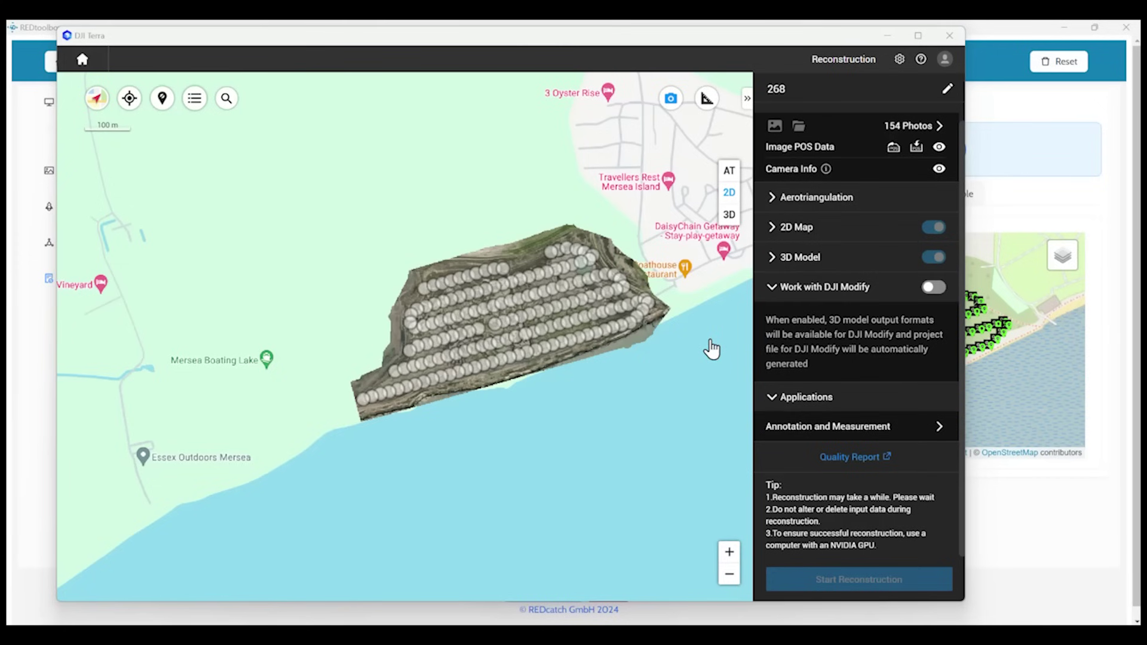
scroll(524, 304, up, 2)
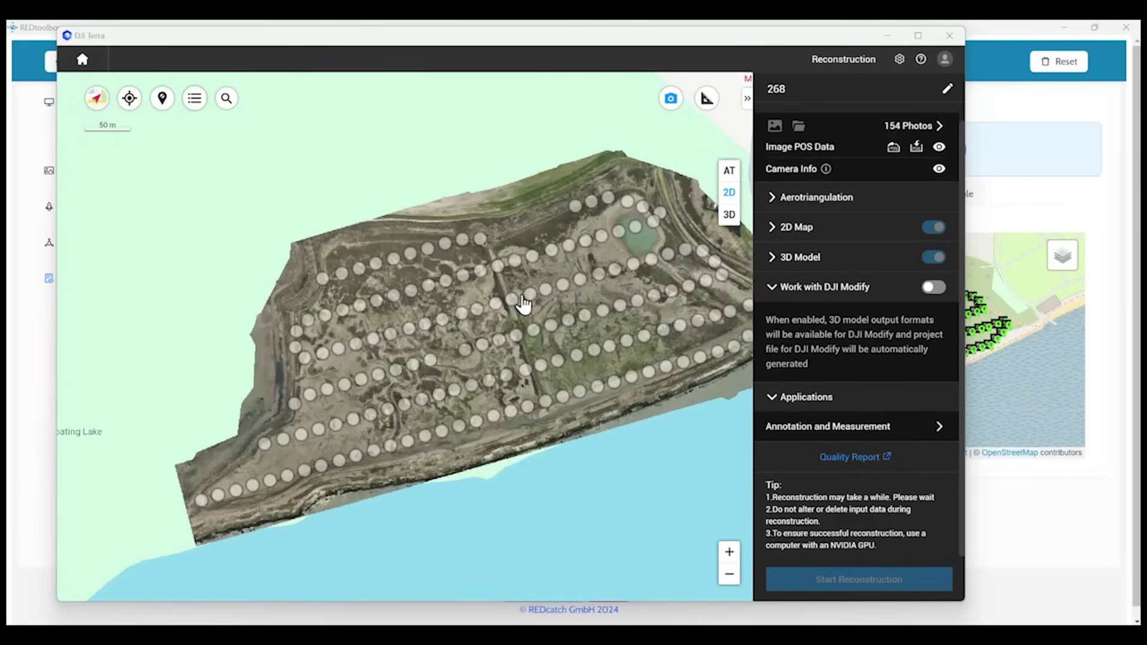
scroll(525, 303, up, 3)
scroll(519, 308, up, 2)
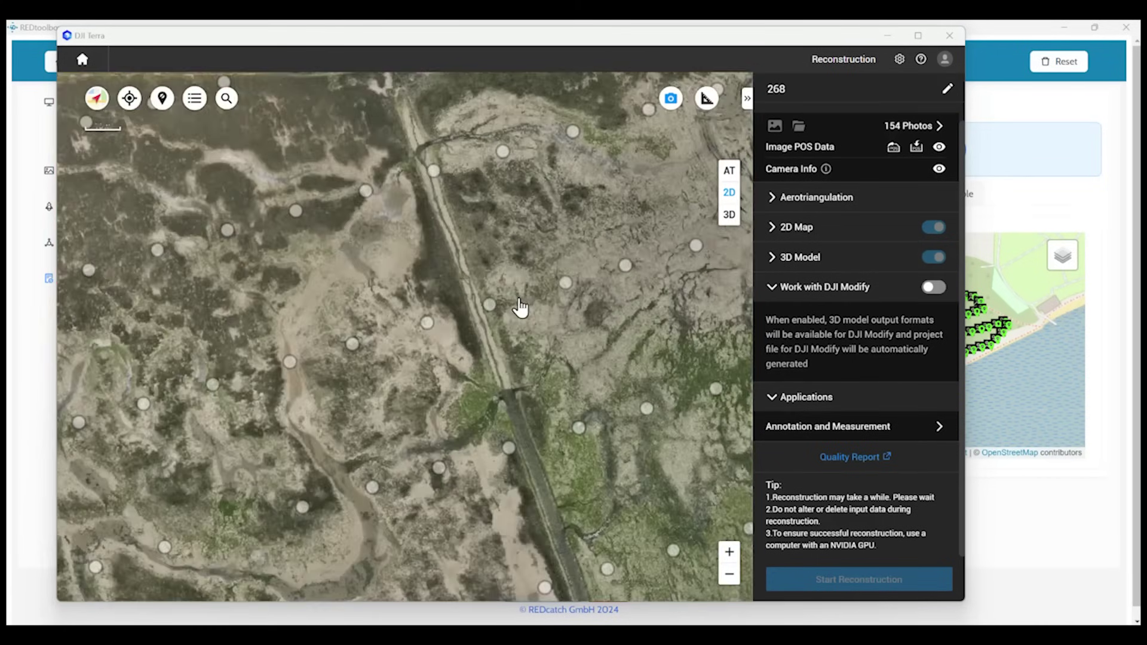
- Switch to the 3D model view and tilt it to side and oblique angles
click(729, 216)
mouse_move(482, 267)
mouse_down()
mouse_move(497, 137)
mouse_move(371, 267)
mouse_up()
scroll(448, 269, up, 5)
mouse_move(449, 269)
mouse_down()
mouse_move(459, 316)
mouse_move(435, 356)
mouse_up()
scroll(483, 344, up, 2)
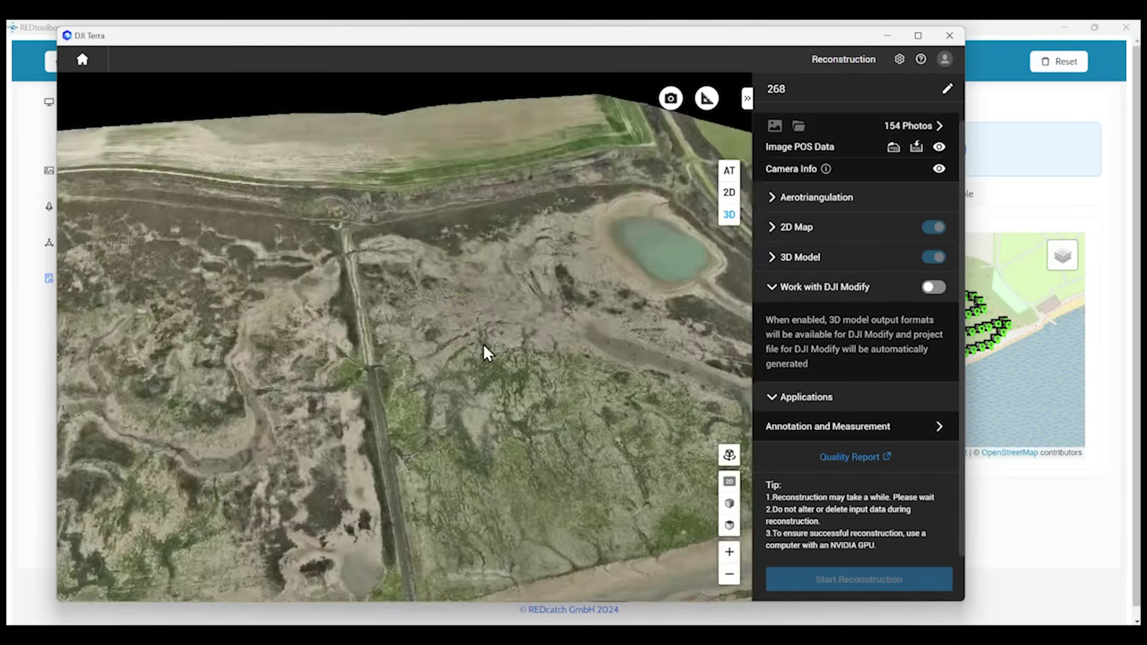
scroll(483, 351, down, 3)
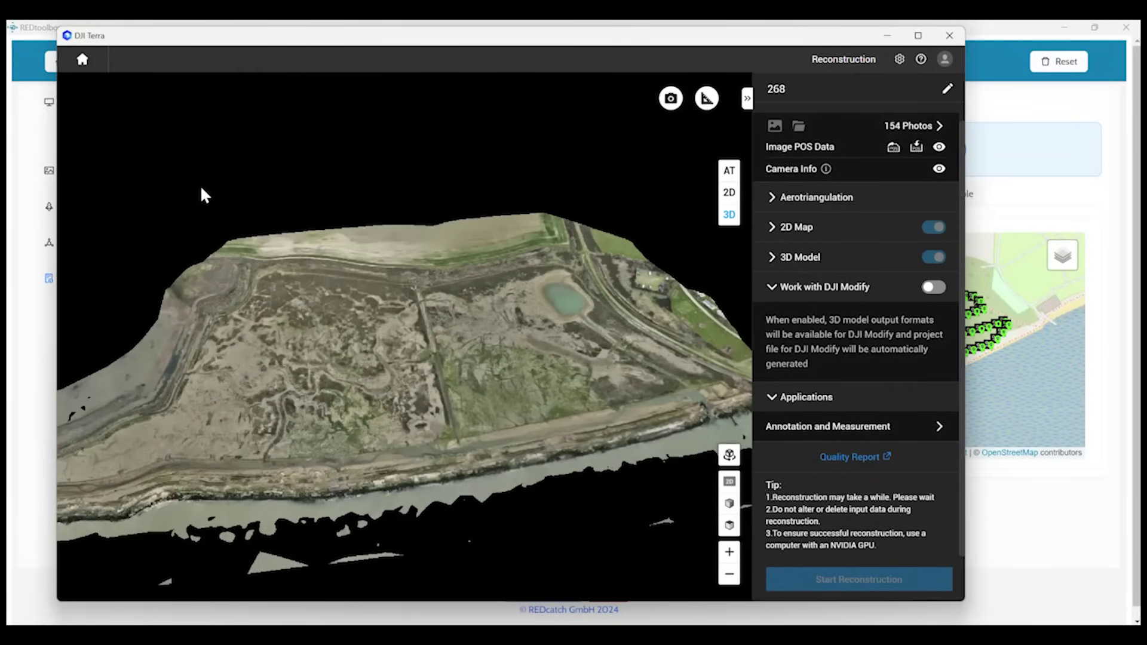
- From the mission list, open project 268's folder and AT > report > POS_residual_of_camera.csv
click(82, 60)
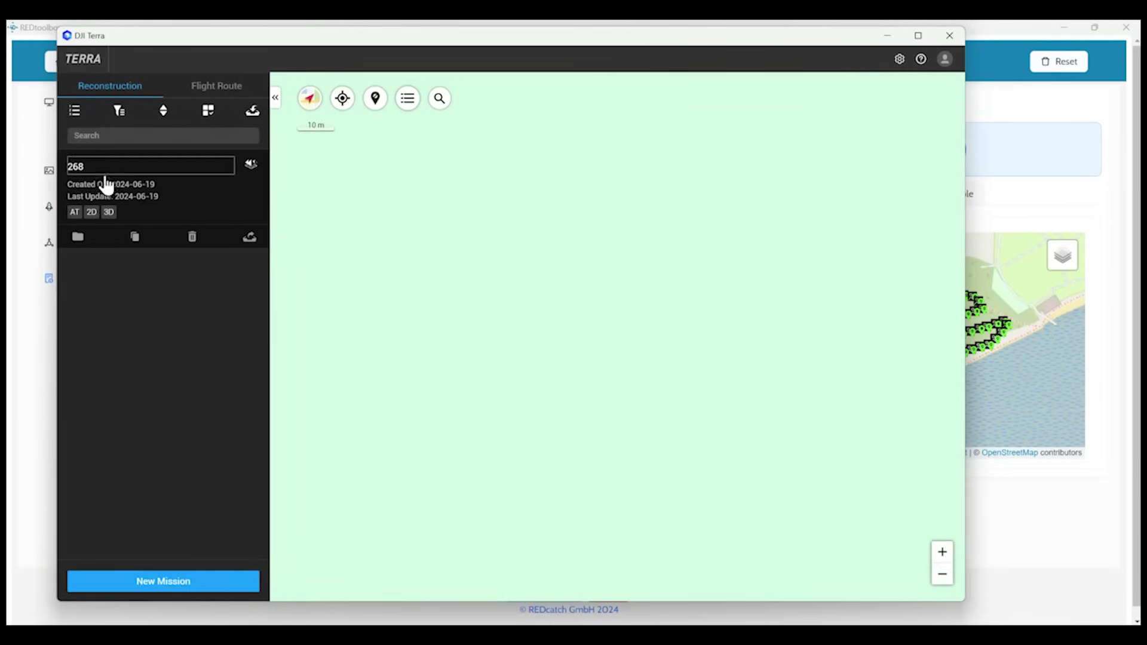
click(78, 238)
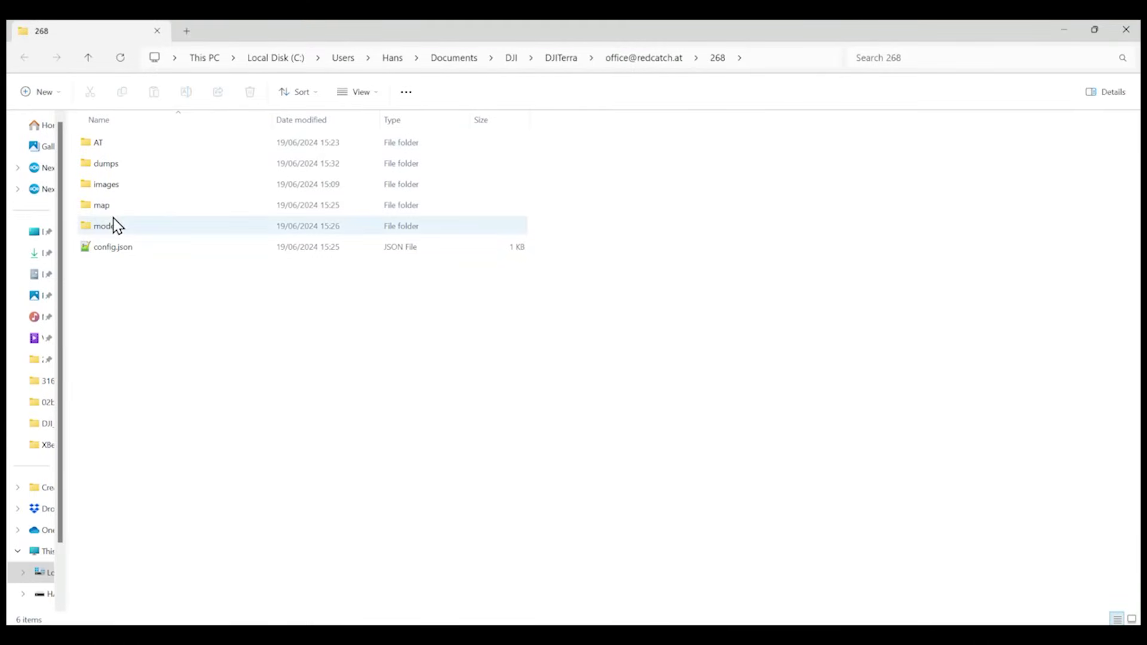
double_click(101, 145)
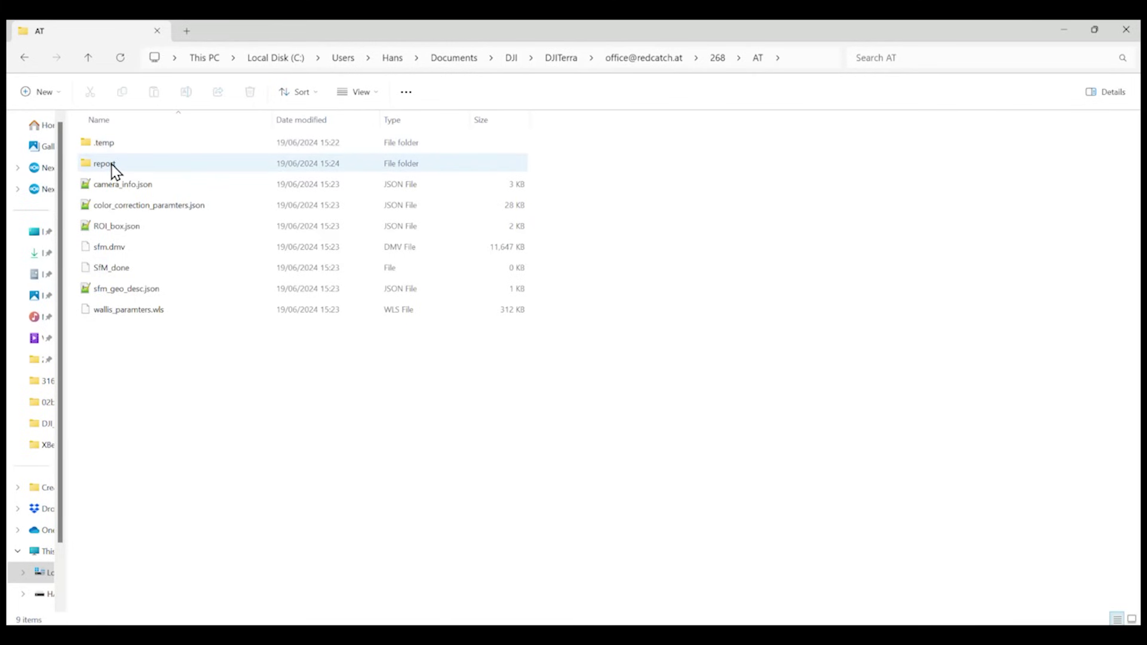
double_click(113, 171)
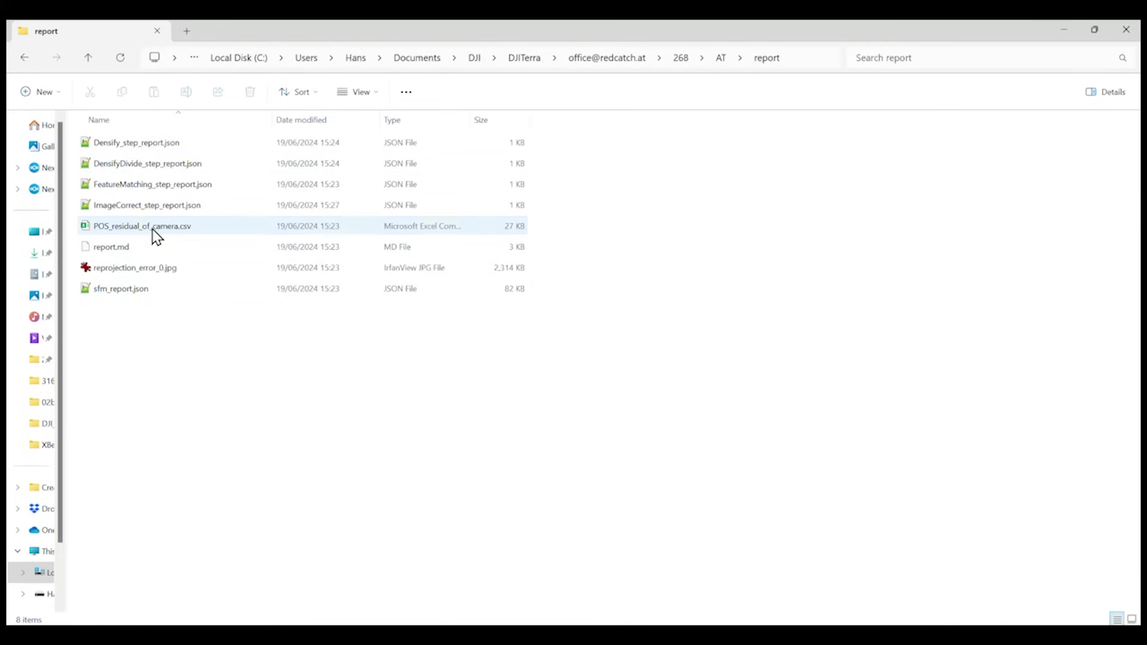
double_click(154, 229)
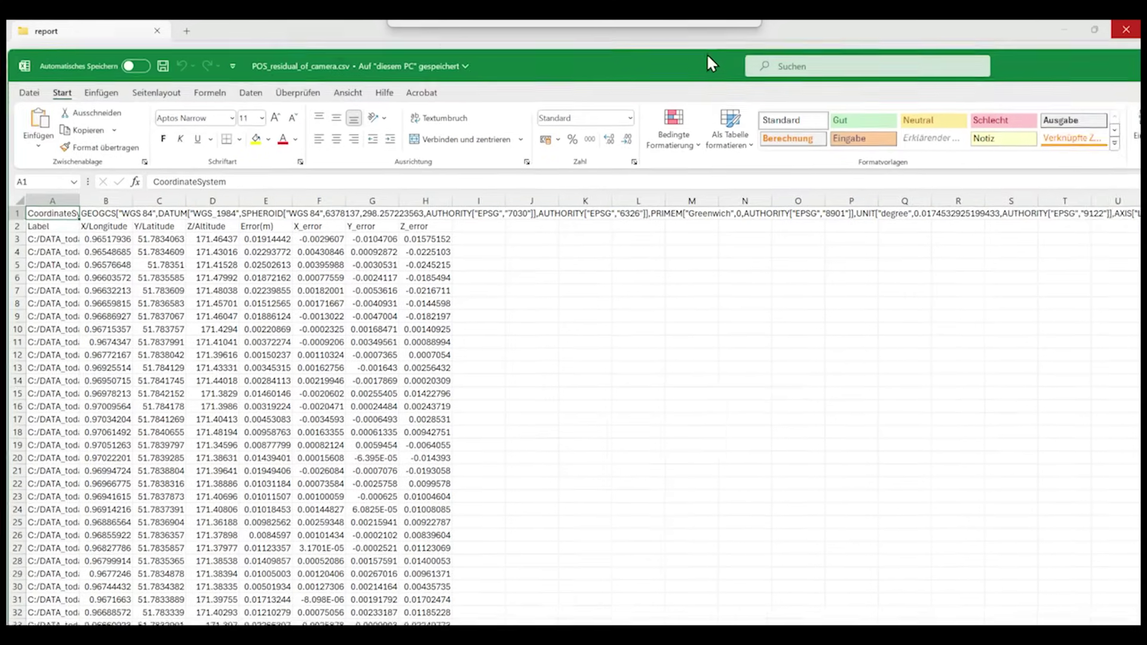
- Reposition the Excel window and autofit column A to show full photo paths
drag(707, 61, 800, 61)
click(216, 288)
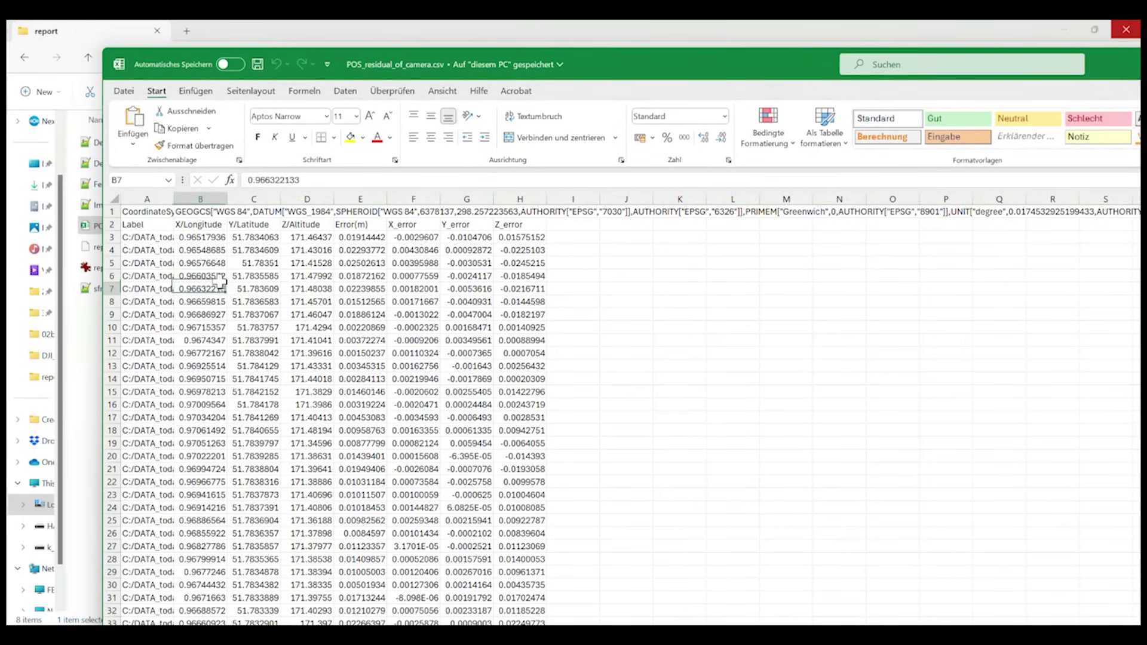
double_click(174, 198)
- Select the first photos' coordinates, error residuals, and the Error(m) and X_error headers
mouse_move(180, 238)
mouse_down()
mouse_move(517, 234)
mouse_move(455, 239)
mouse_up()
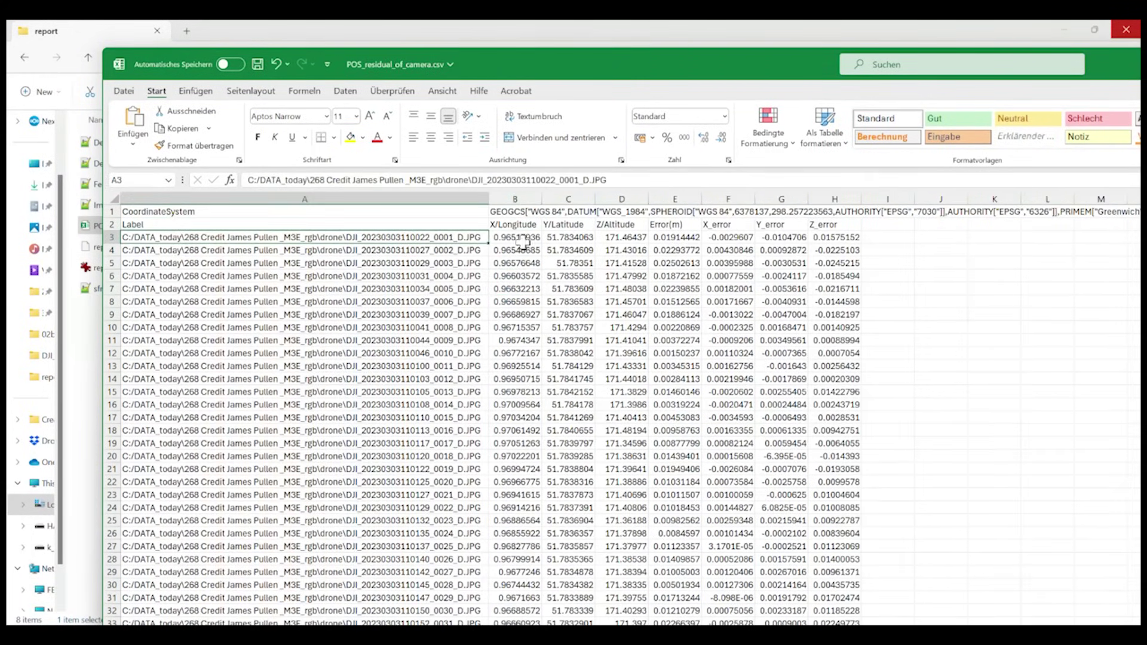
drag(524, 241, 847, 235)
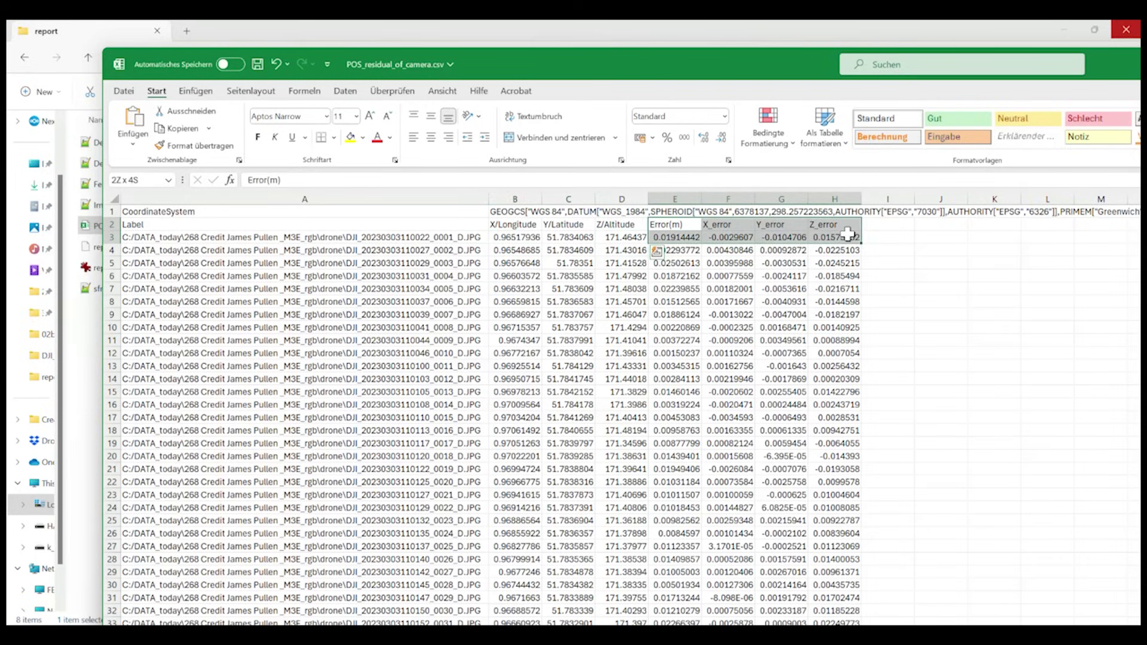
drag(848, 235, 846, 508)
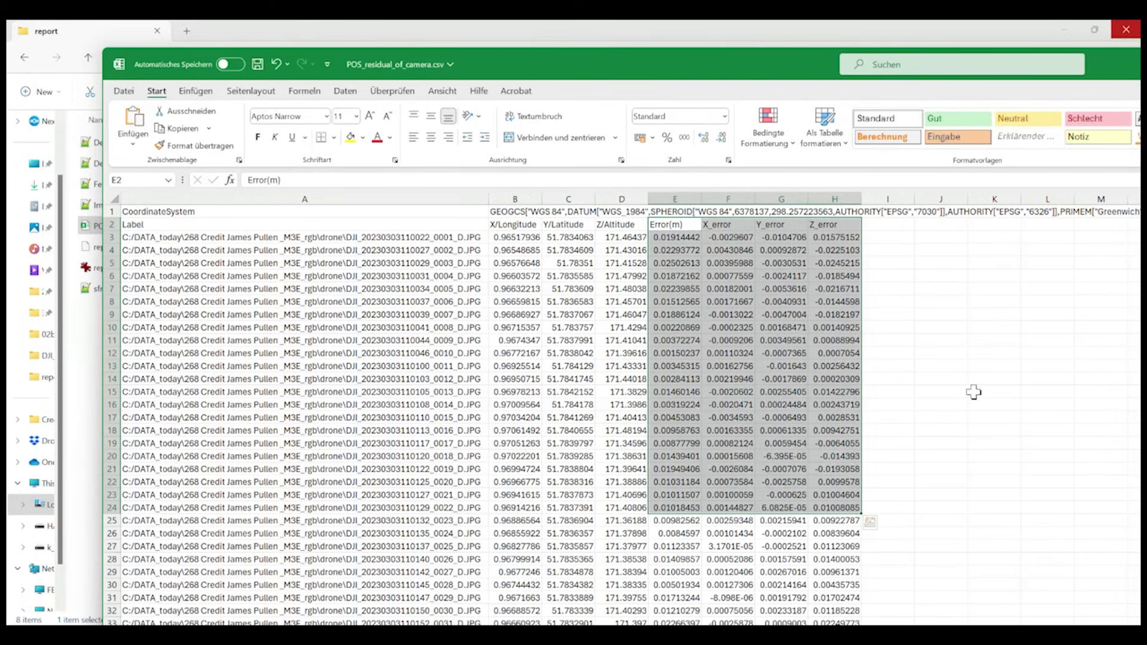
scroll(973, 392, down, 2)
scroll(945, 386, down, 3)
scroll(945, 387, down, 2)
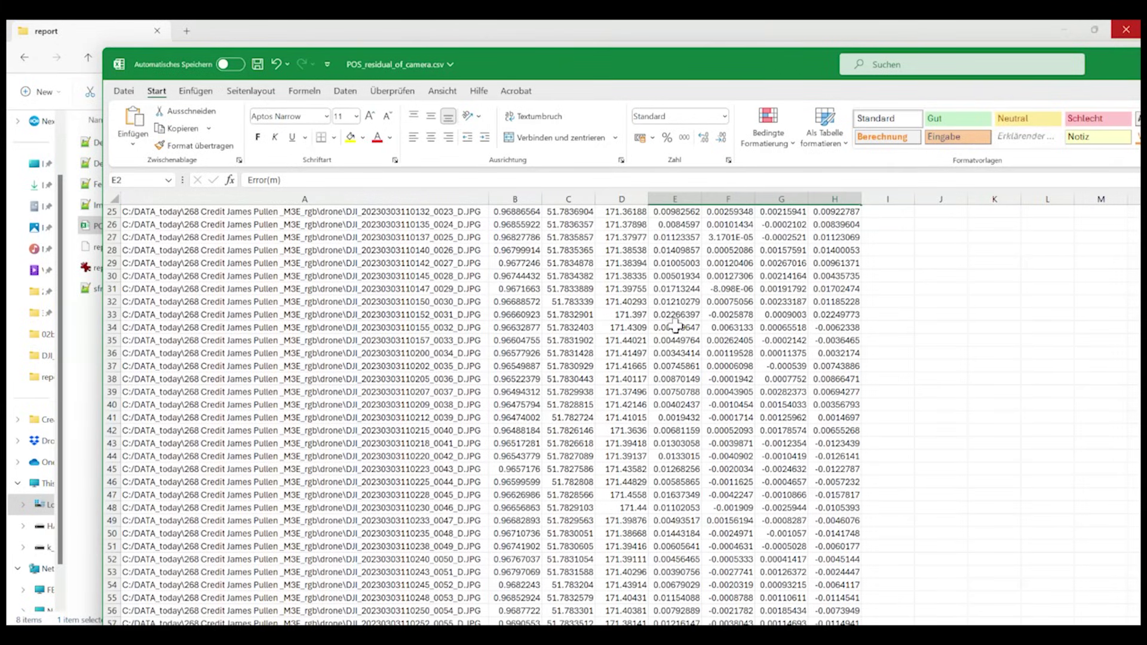
drag(675, 328, 847, 534)
scroll(924, 414, down, 6)
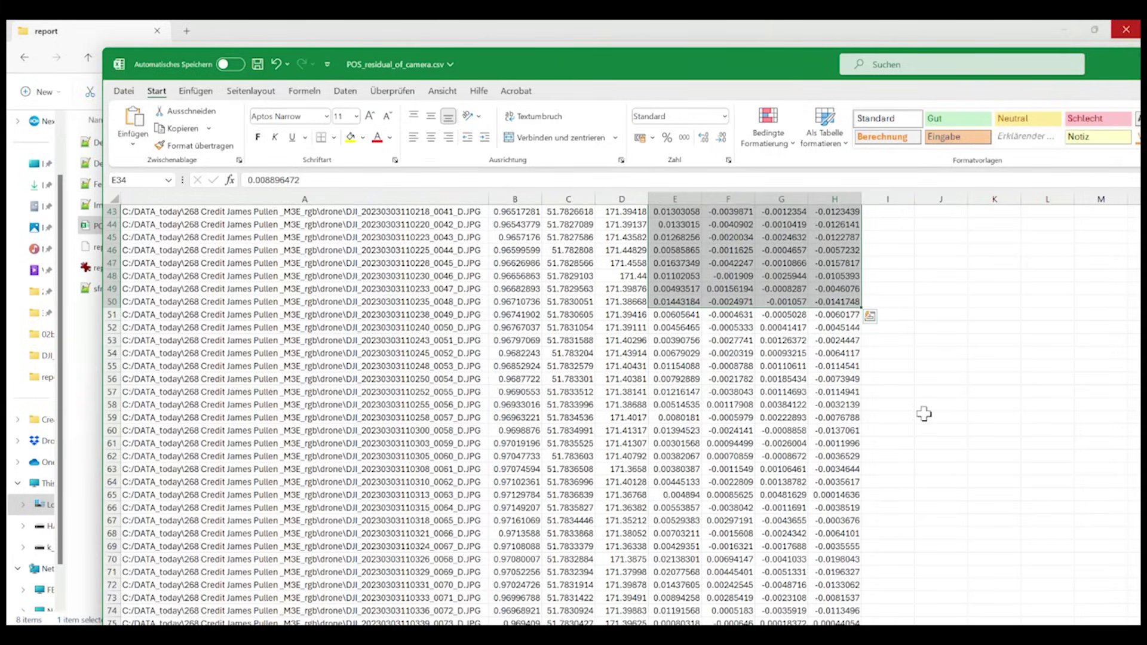
scroll(924, 414, up, 6)
scroll(924, 395, up, 8)
click(910, 302)
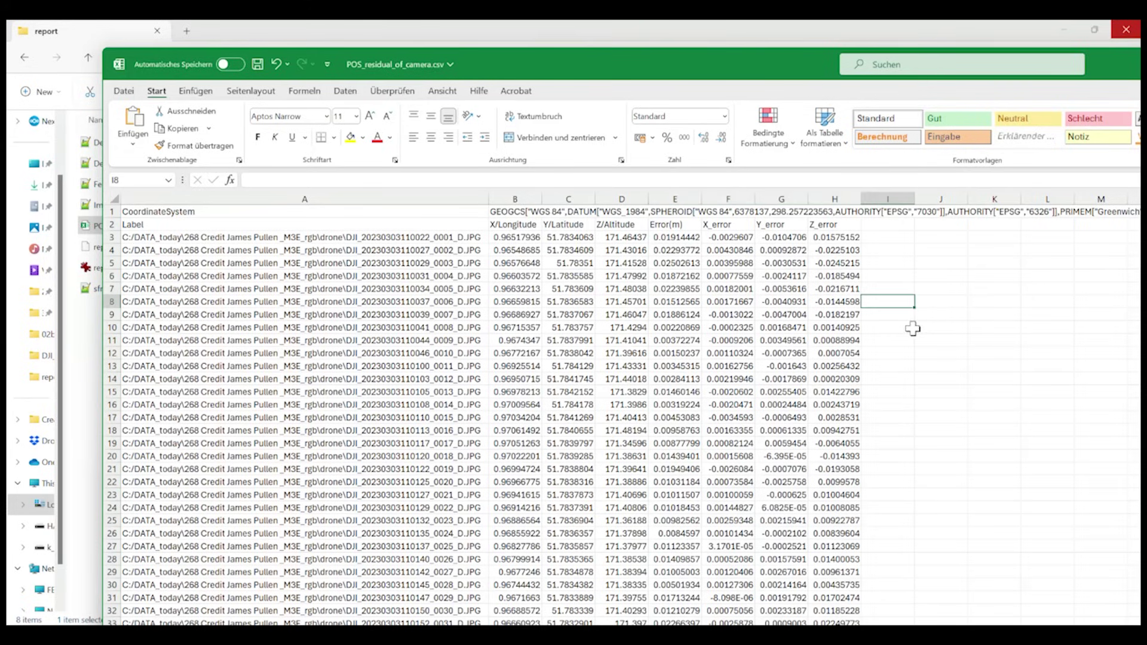
drag(678, 226, 833, 226)
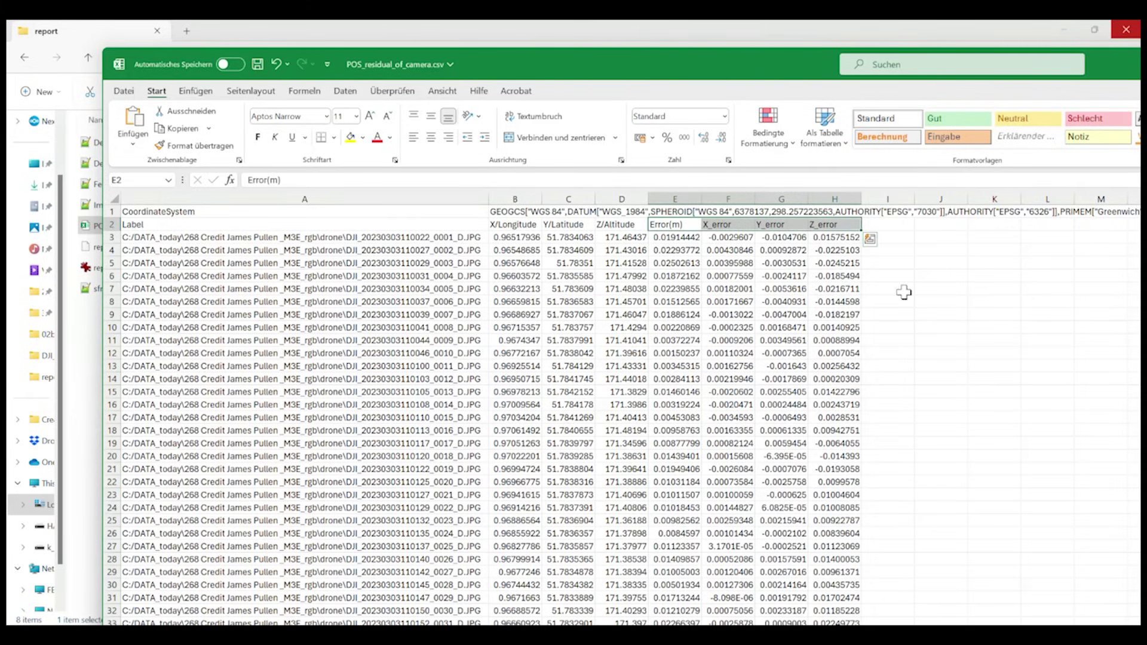